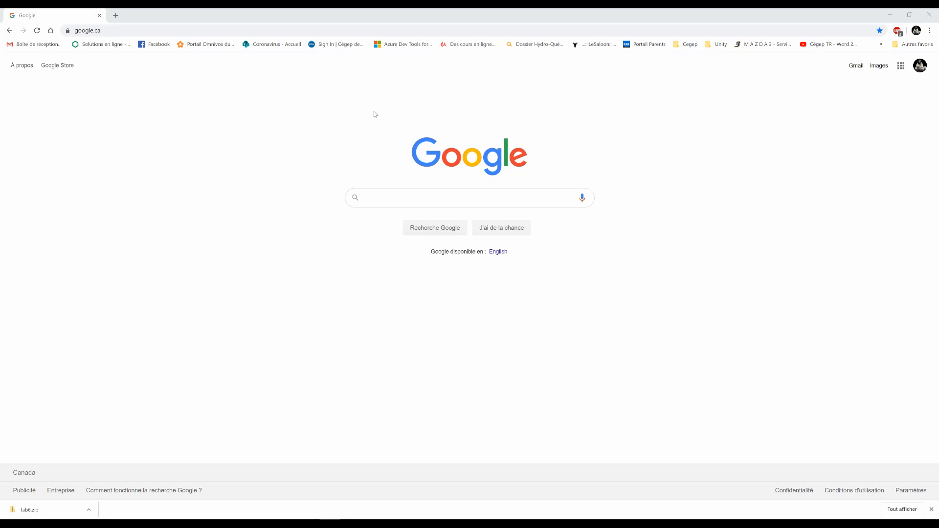
Search Google for "code block c++" and open the official Code::Blocks website.
click(380, 199)
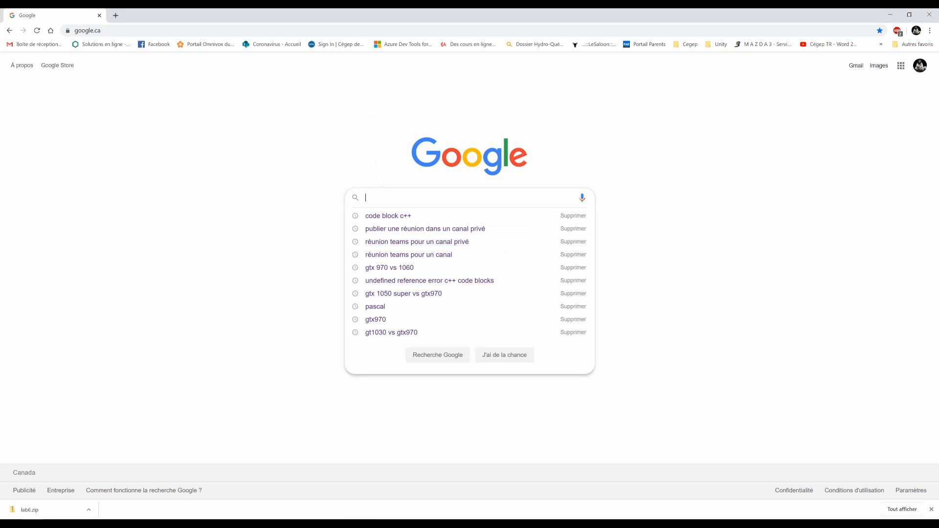
text(code)
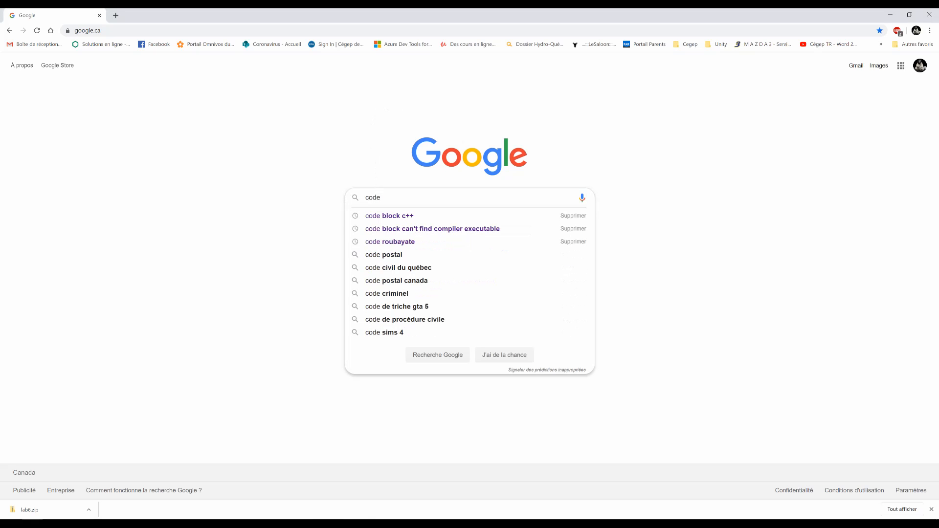
key(Down)
key(Return)
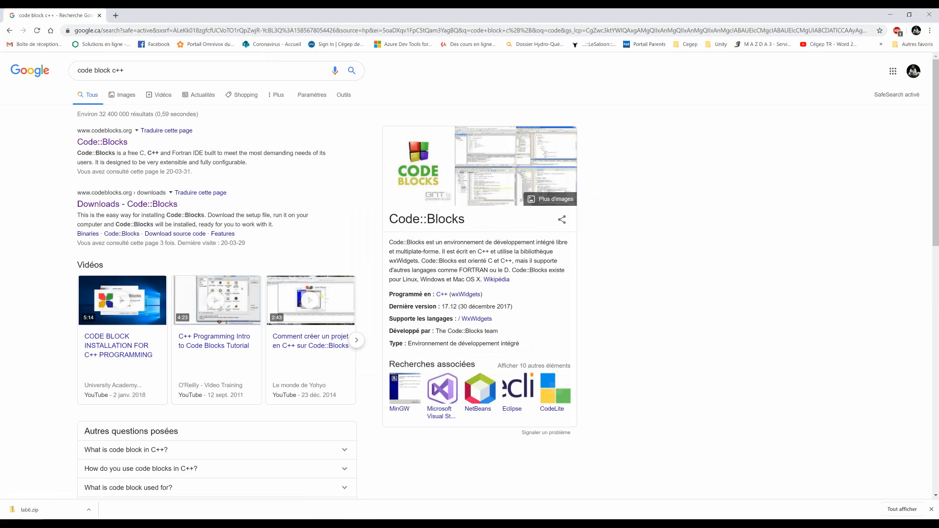
click(115, 144)
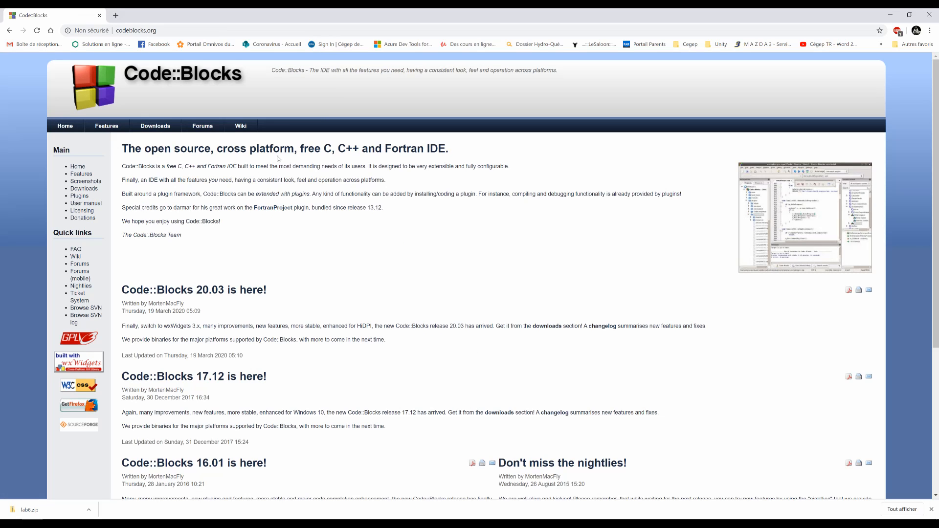
Open the Code::Blocks binary release download page and review the Windows, Linux and Mac OS X packages.
click(155, 126)
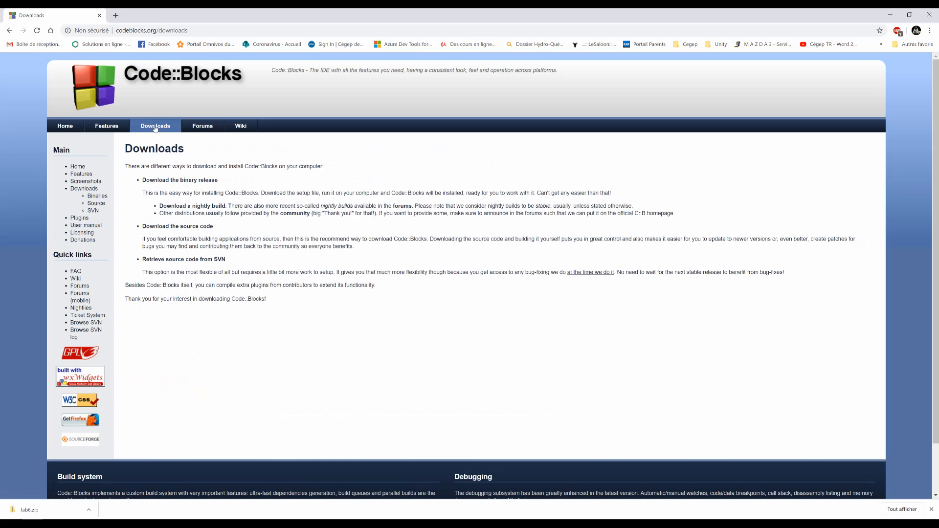
click(174, 182)
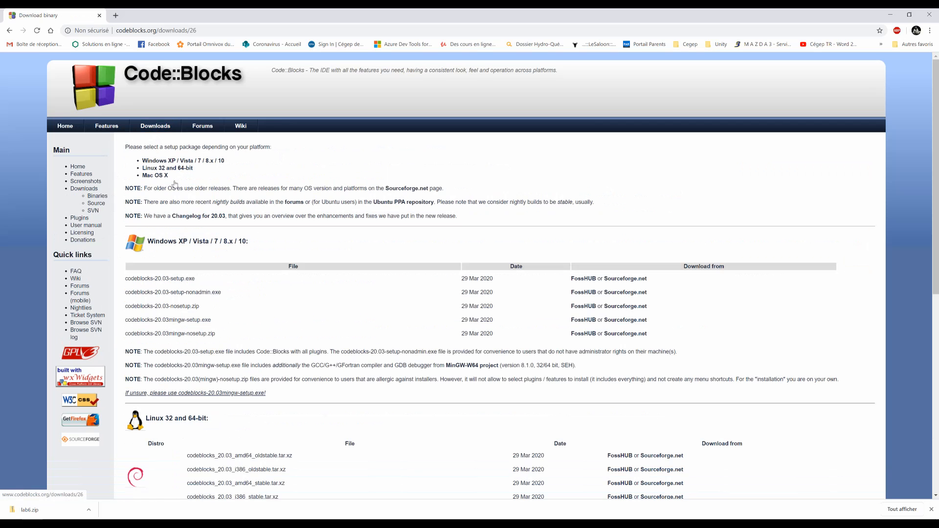
scroll(221, 254, down, 1)
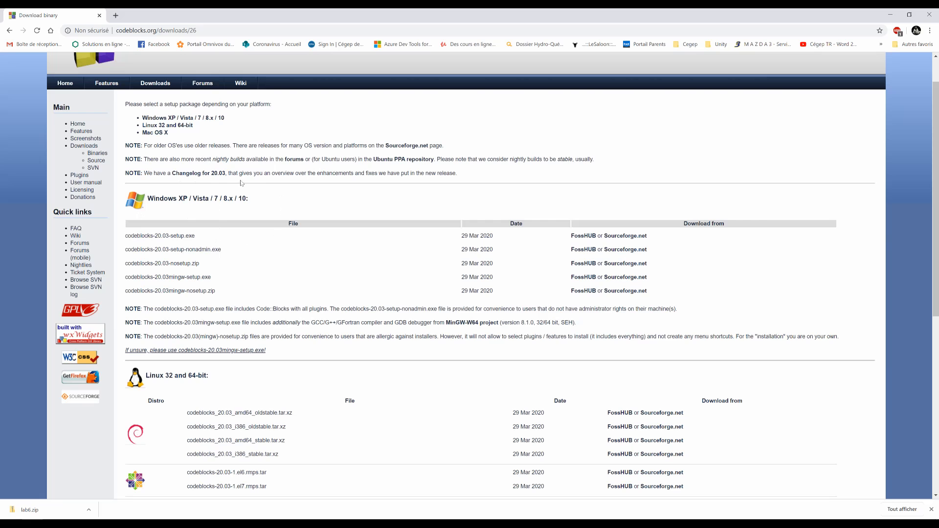
scroll(197, 223, down, 2)
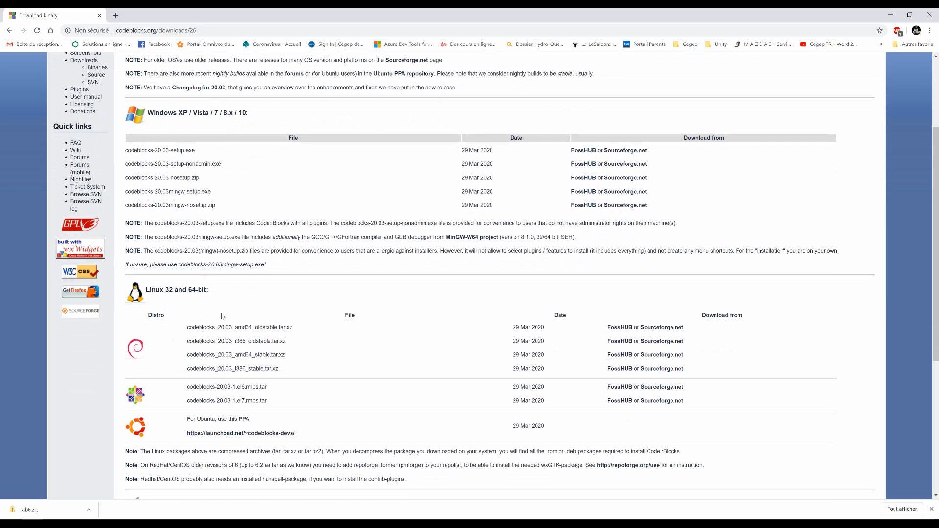
scroll(220, 316, down, 3)
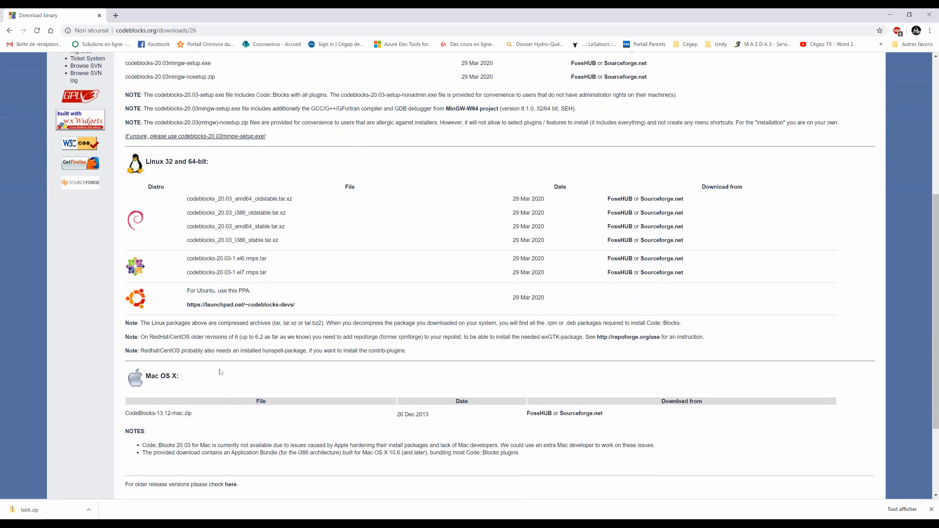
scroll(196, 372, up, 3)
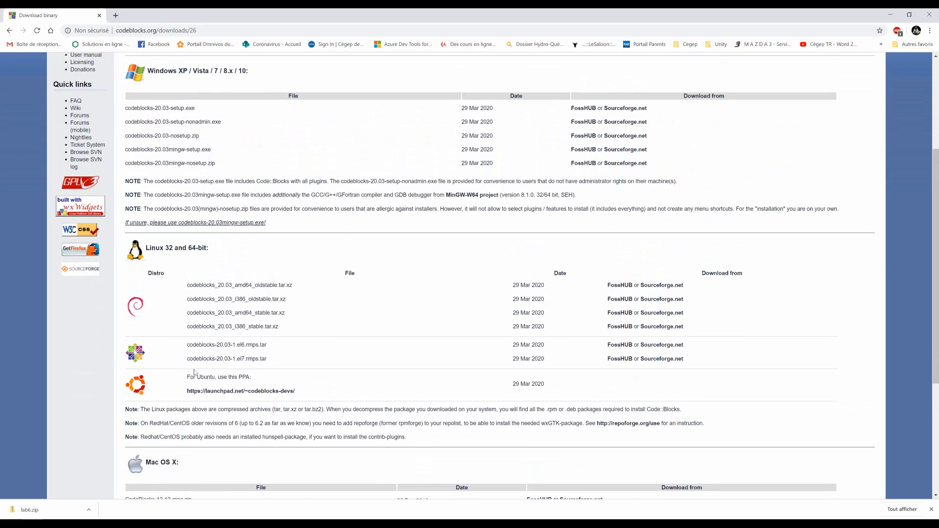
scroll(470, 274, up, 1)
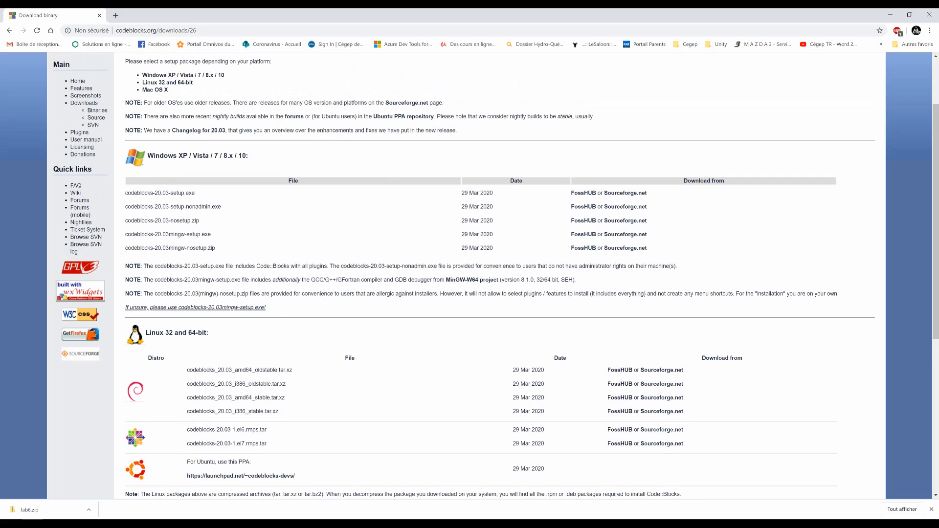
Download codeblocks-20.03-setup.exe for Windows from FossHUB and save it in the Bureau folder.
drag(128, 193, 195, 194)
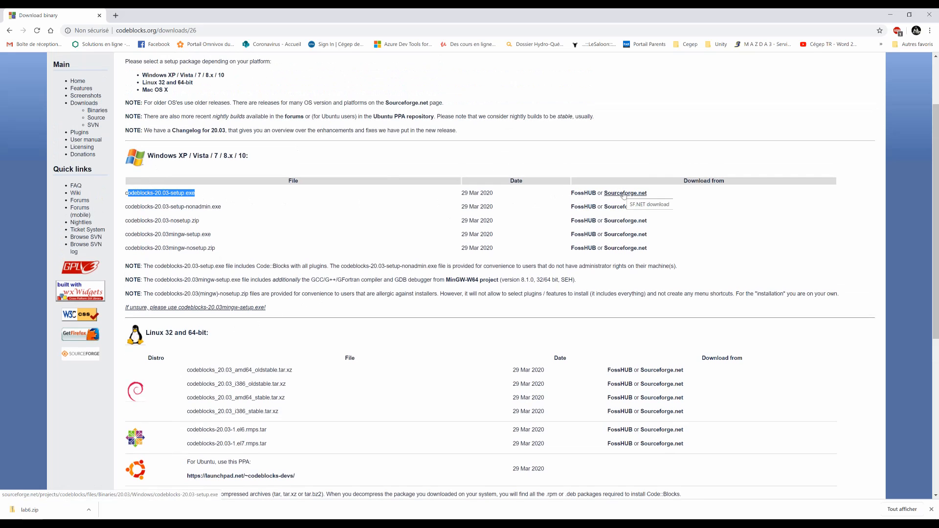
click(583, 195)
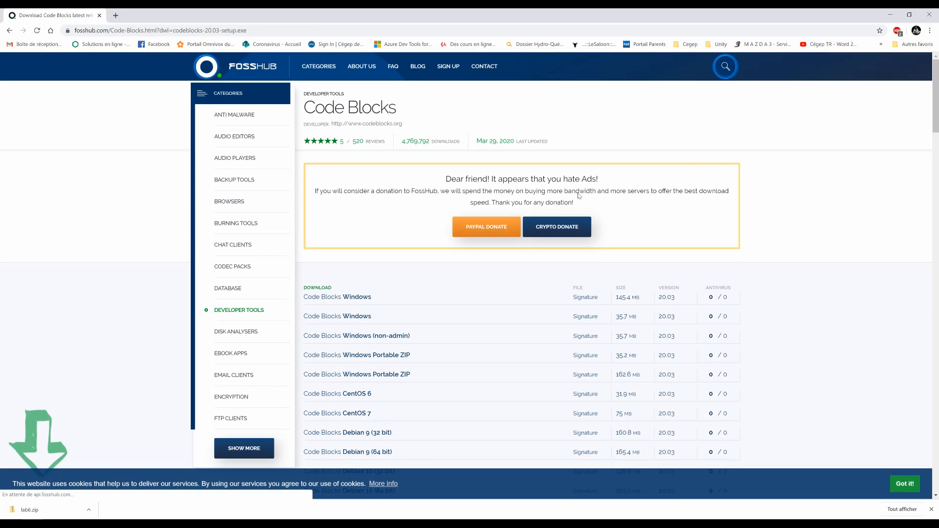
double_click(183, 15)
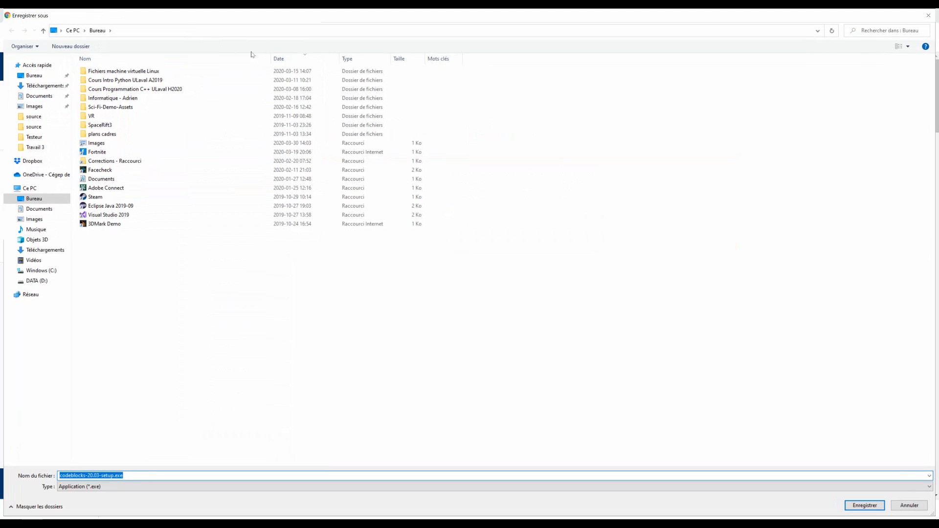
click(35, 76)
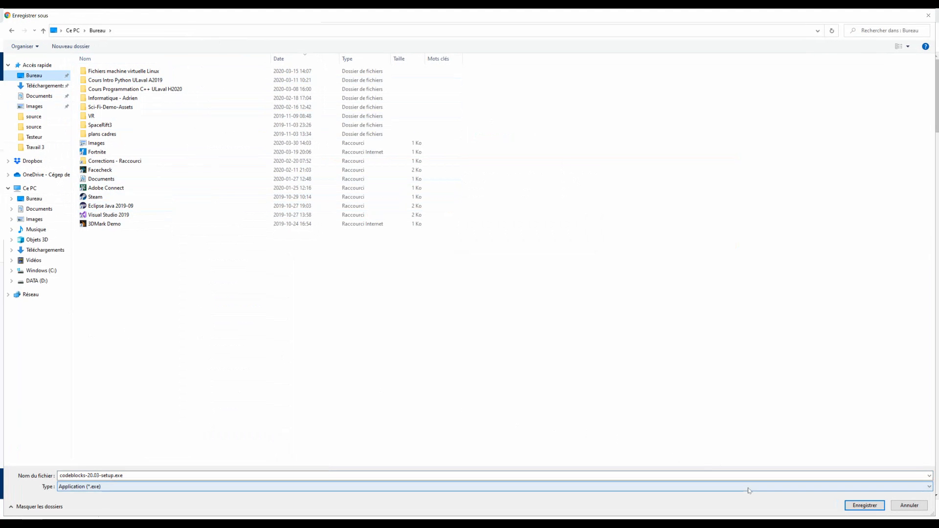
click(865, 506)
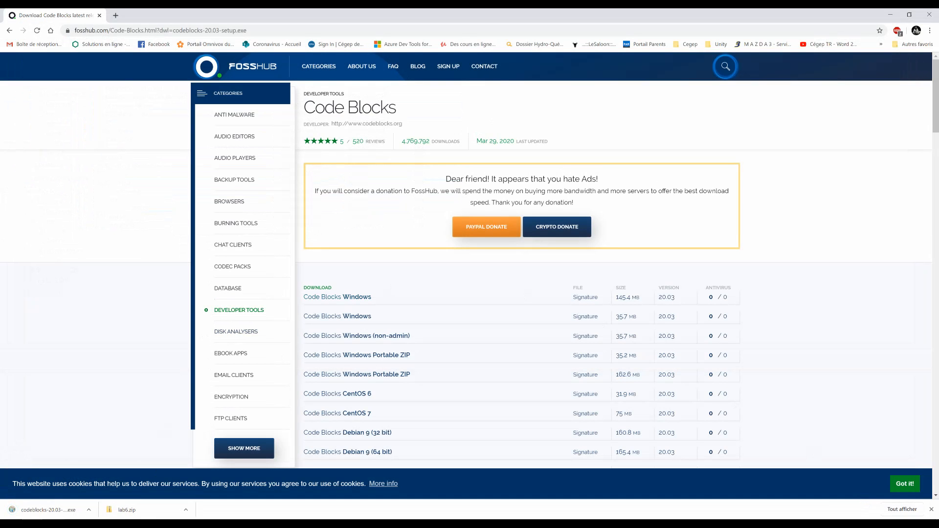
Launch the downloaded codeblocks-20.03-setup.exe, allowing it to run despite the Windows SmartScreen block.
click(42, 511)
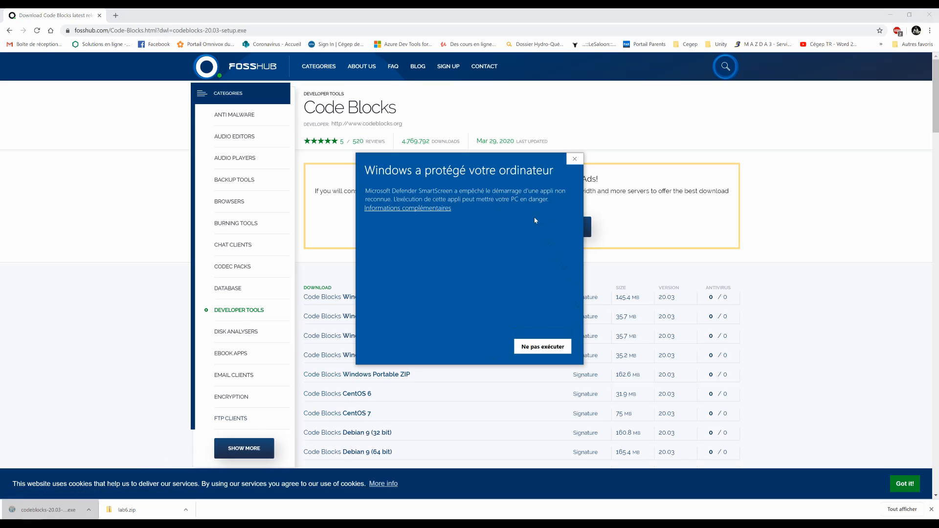
click(413, 209)
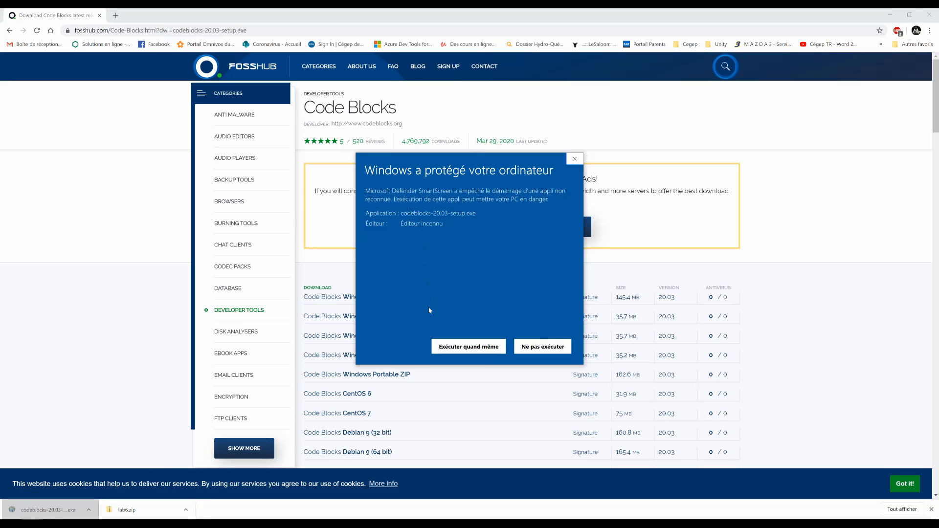
click(467, 349)
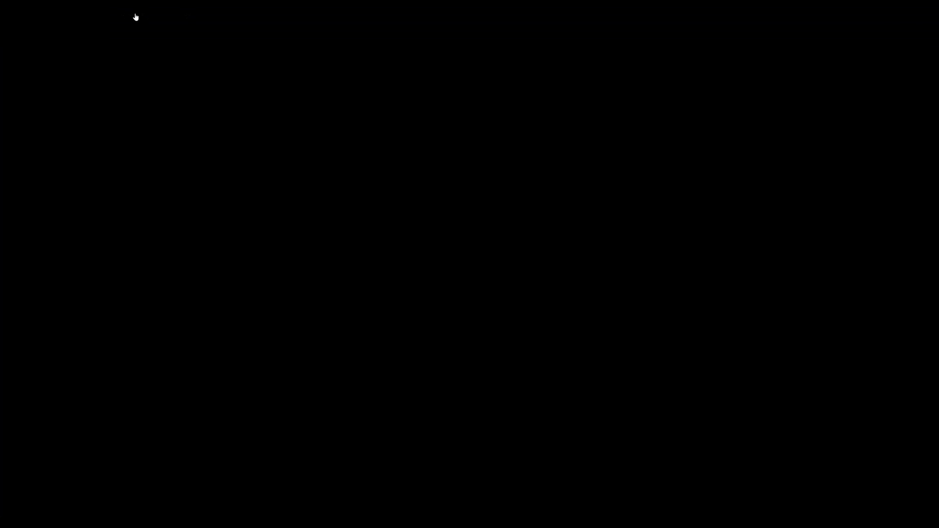
click(428, 333)
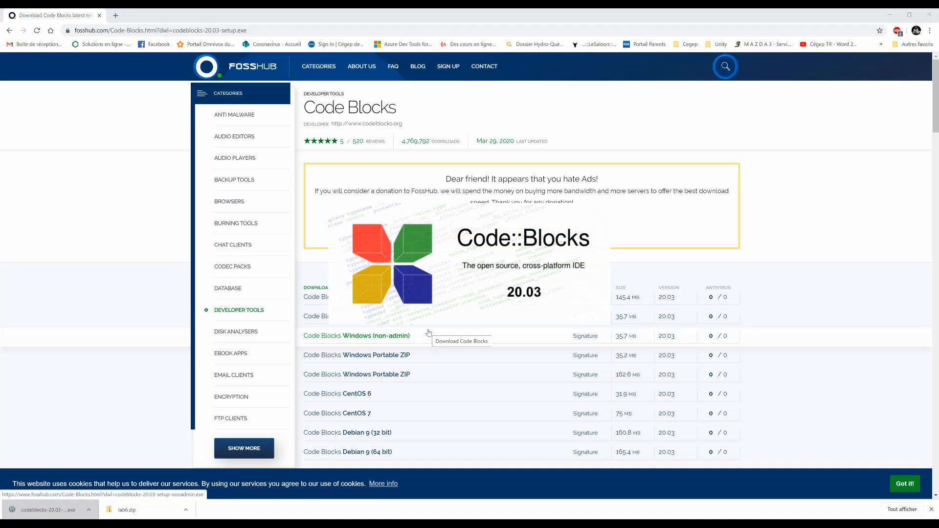
Accept the license and install Code::Blocks with the full component set in C:\Program Files (x86)\CodeBlocks.
drag(447, 189, 392, 151)
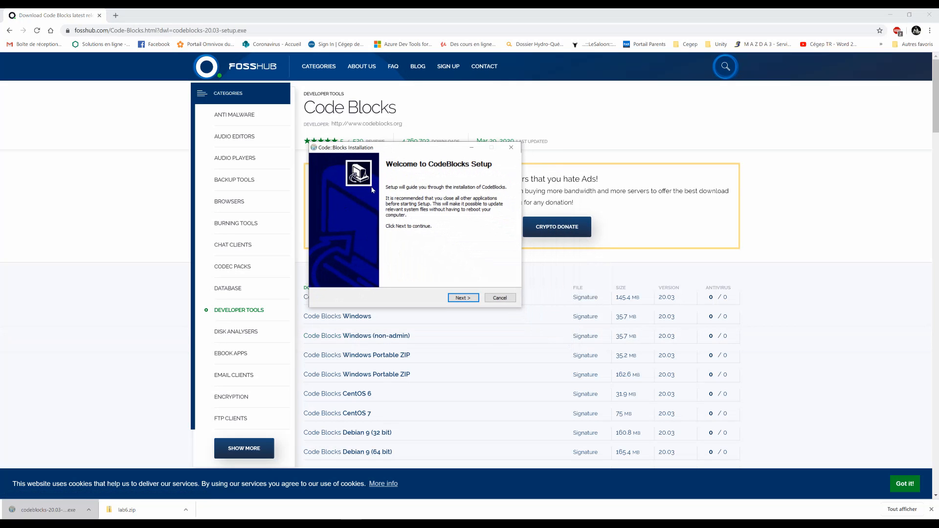
click(462, 299)
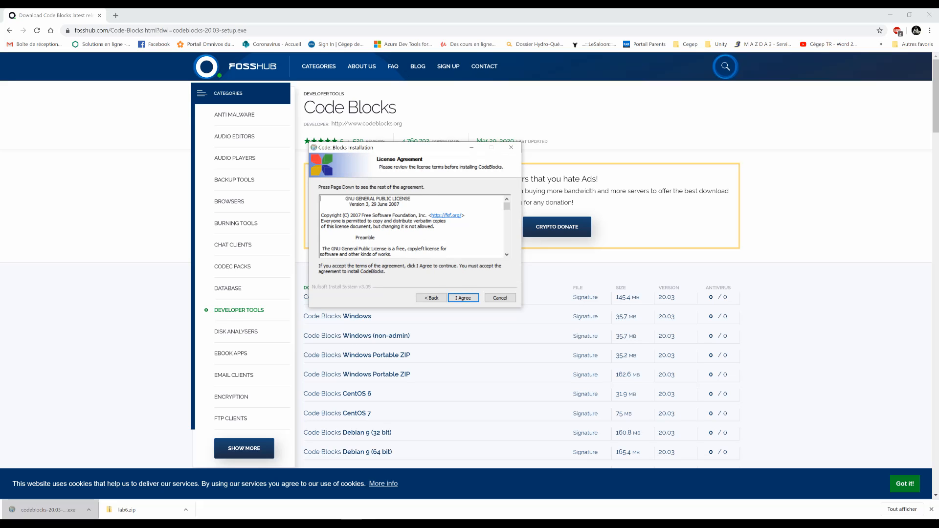
click(463, 299)
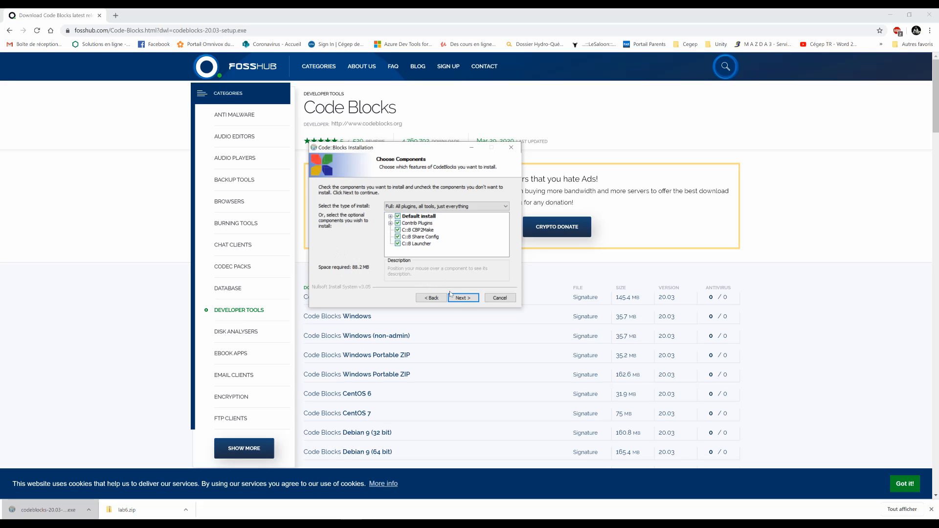
click(462, 299)
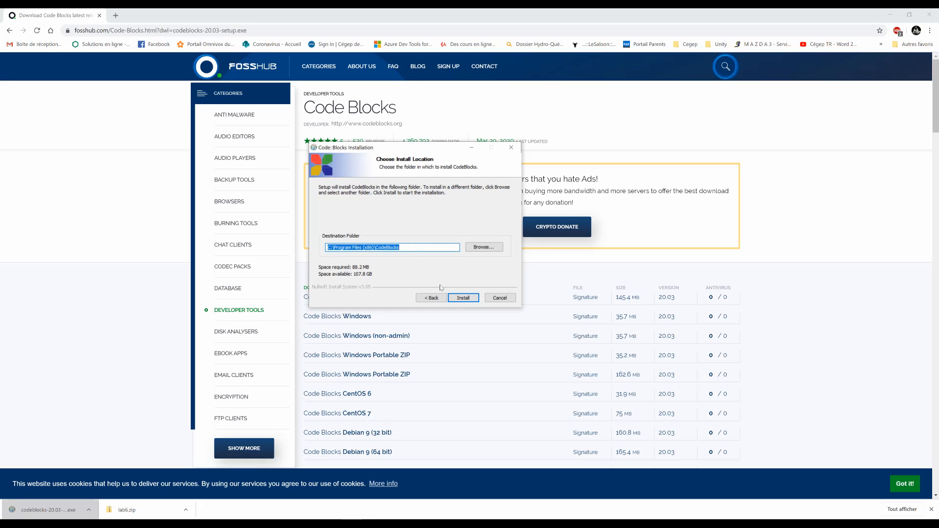
click(464, 298)
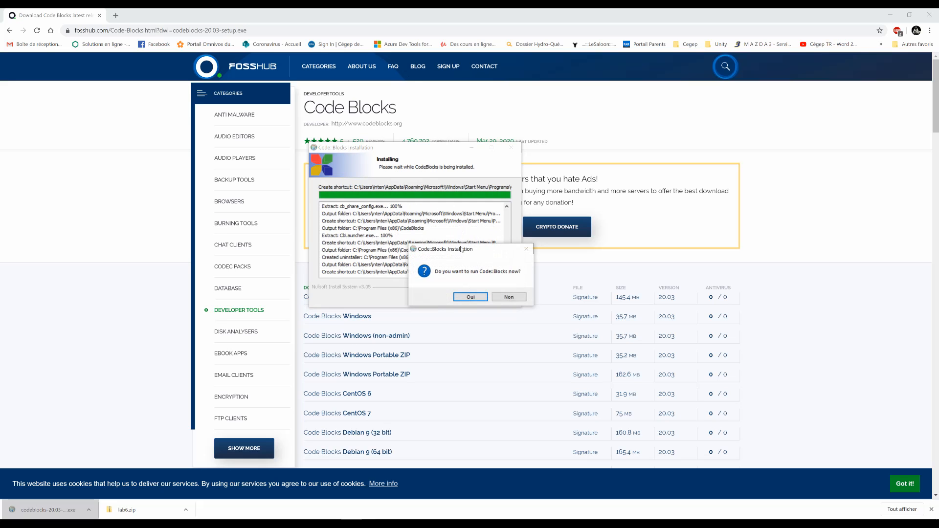
Run Code::Blocks from the installer and dismiss the keyboard shortcut conflicts notice.
click(463, 297)
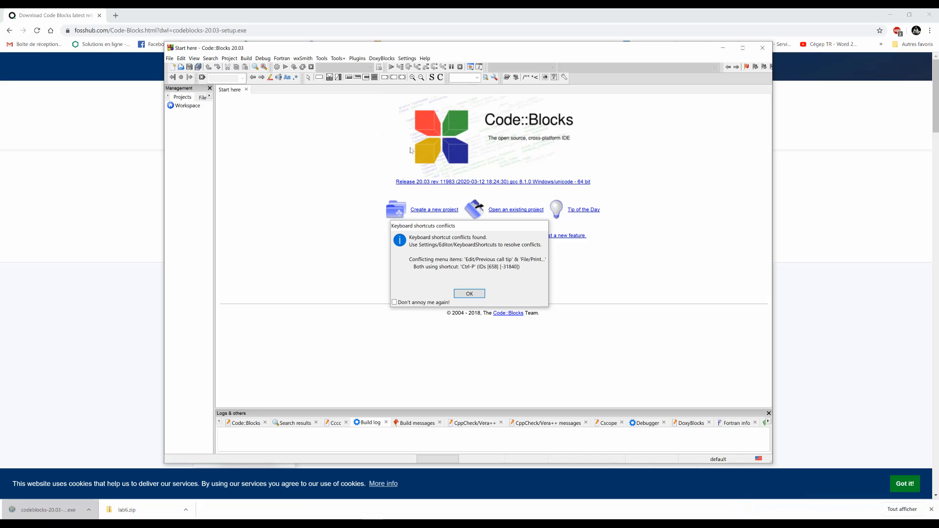
click(463, 294)
mouse_move(360, 49)
mouse_down()
mouse_move(352, 37)
mouse_move(365, 34)
mouse_move(362, 47)
mouse_up()
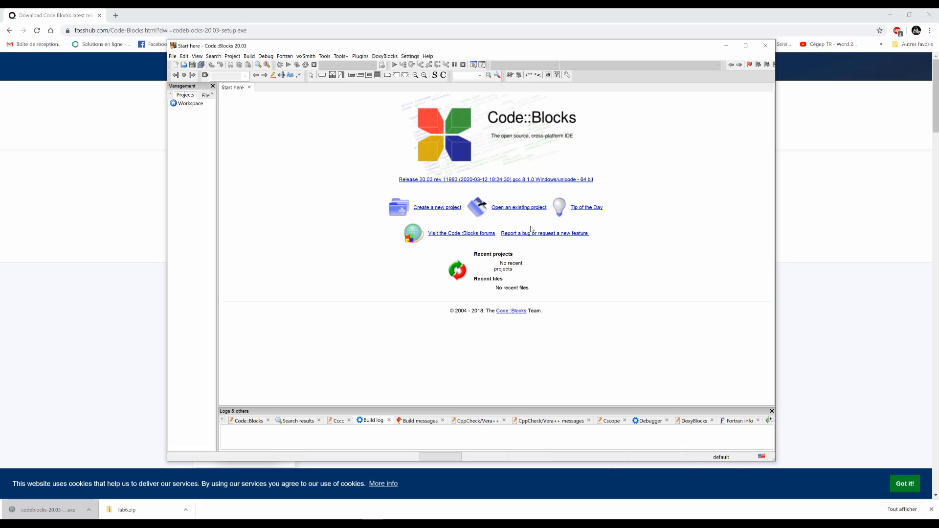
drag(646, 48, 652, 51)
Close Code::Blocks, saving the changed default perspective, and finish the setup wizard.
click(779, 53)
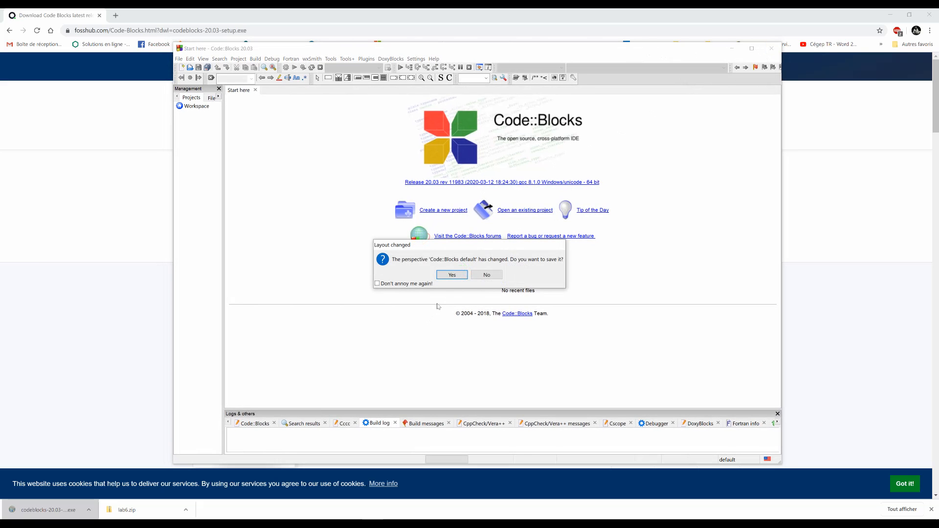
click(454, 275)
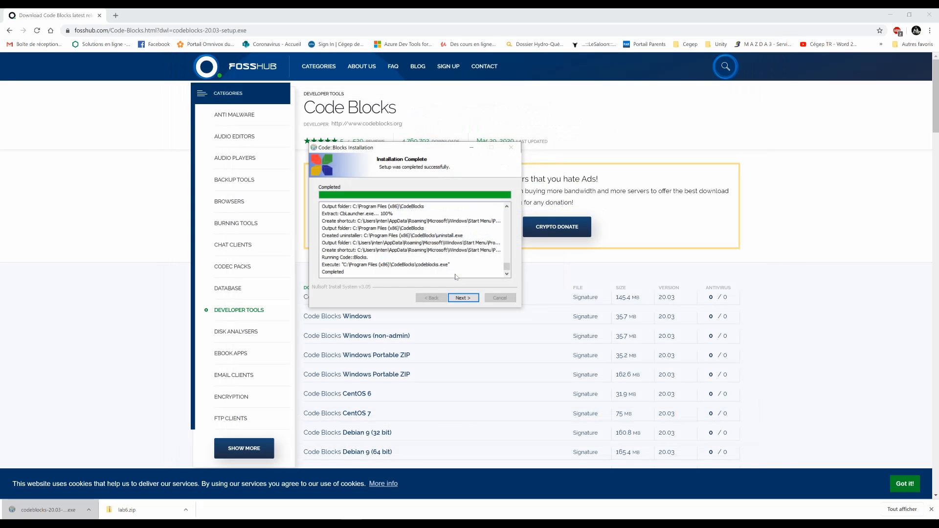
click(459, 298)
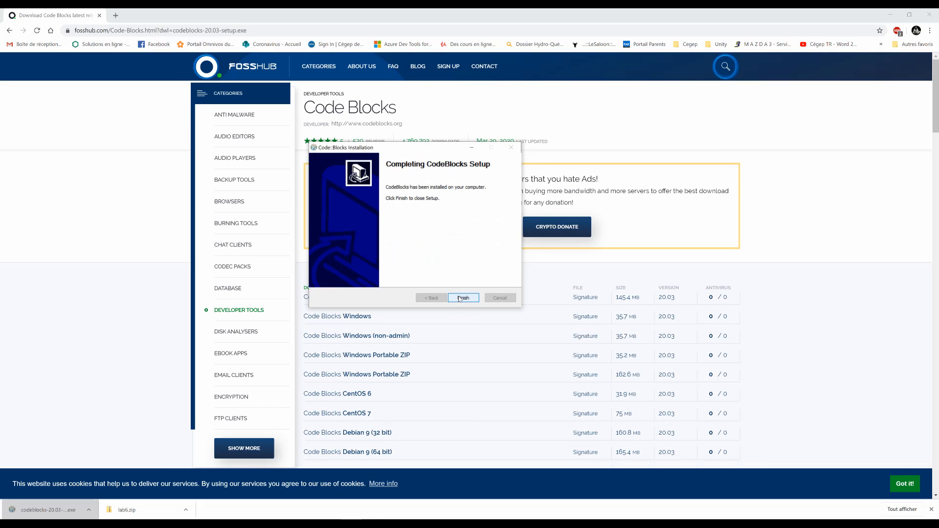
click(463, 297)
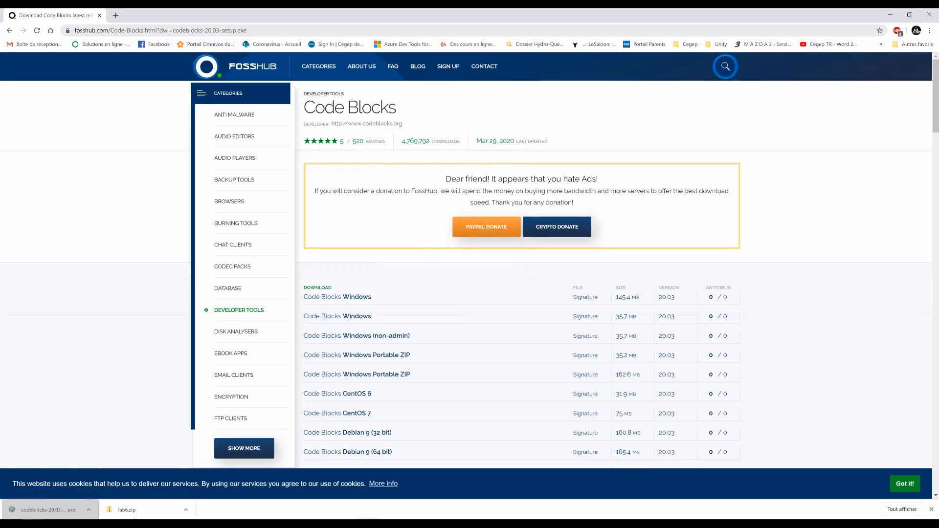
Go back to Google, search for "mingw" and open the MinGW | Minimalist GNU for Windows website.
click(234, 31)
text(google)
key(Return)
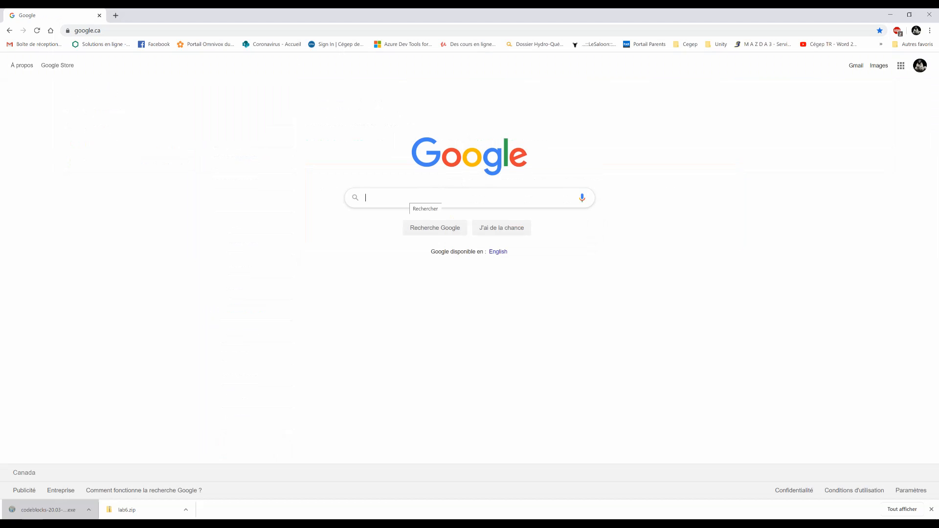
text(mingw)
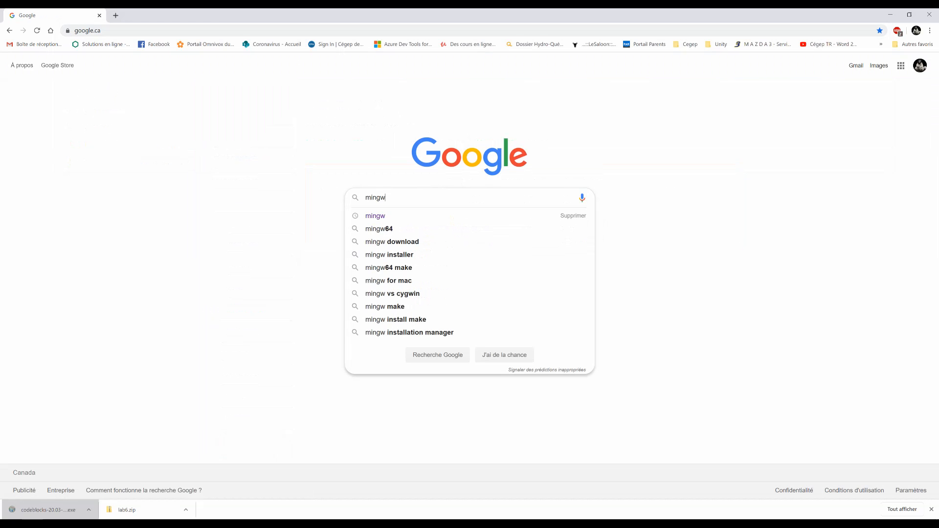
key(Return)
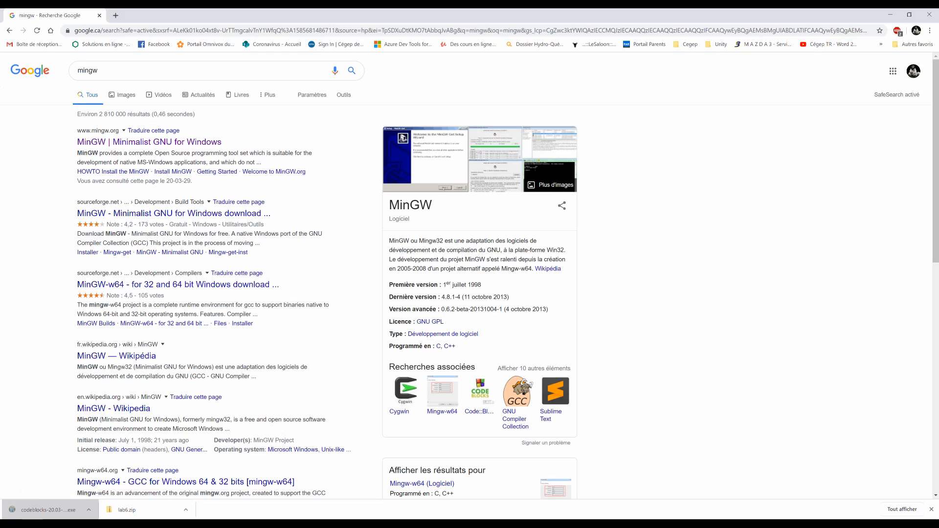
click(165, 143)
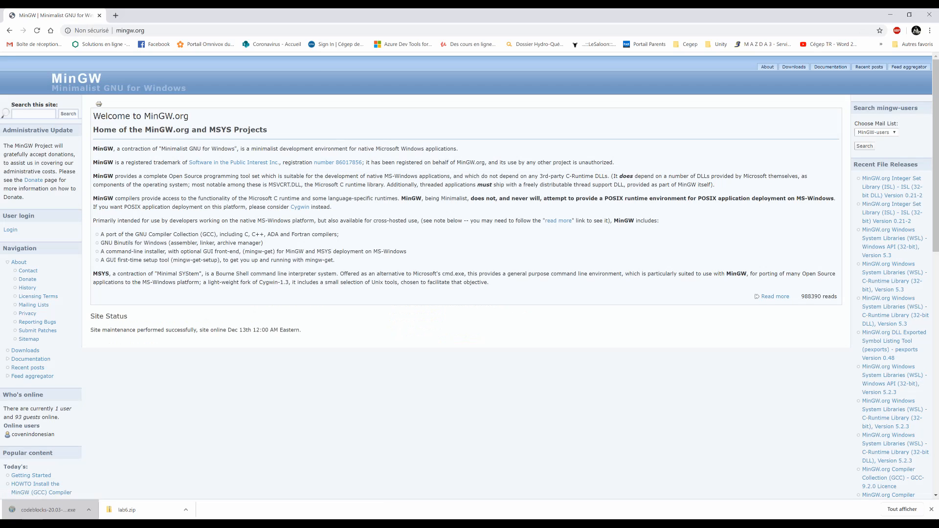
Download the MinGW installer mingw-get-setup.exe from the site's all-time popular content, save it to the Bureau folder and run it.
scroll(265, 213, down, 2)
scroll(263, 214, down, 3)
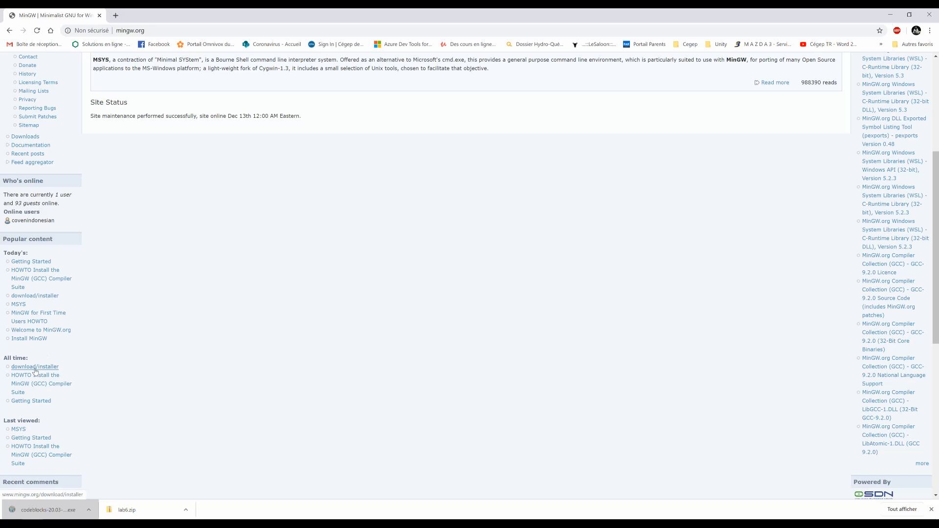
click(35, 367)
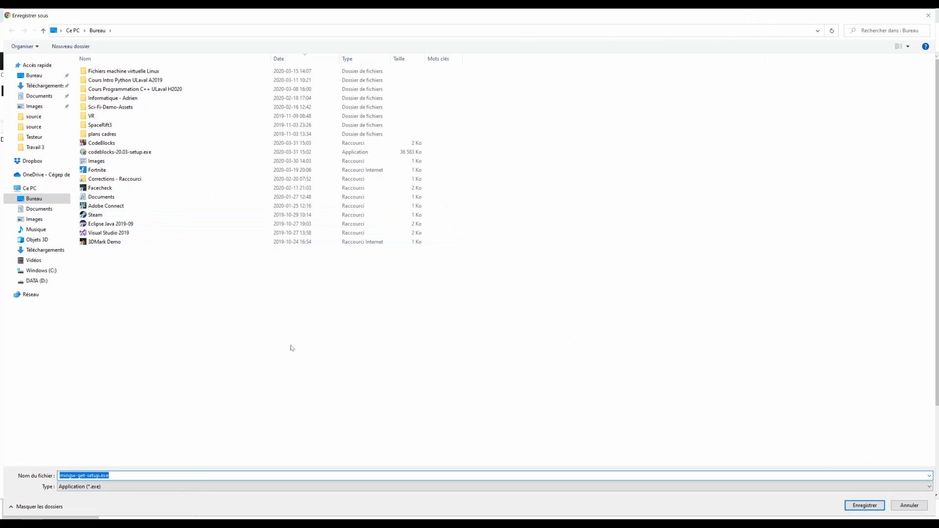
click(866, 507)
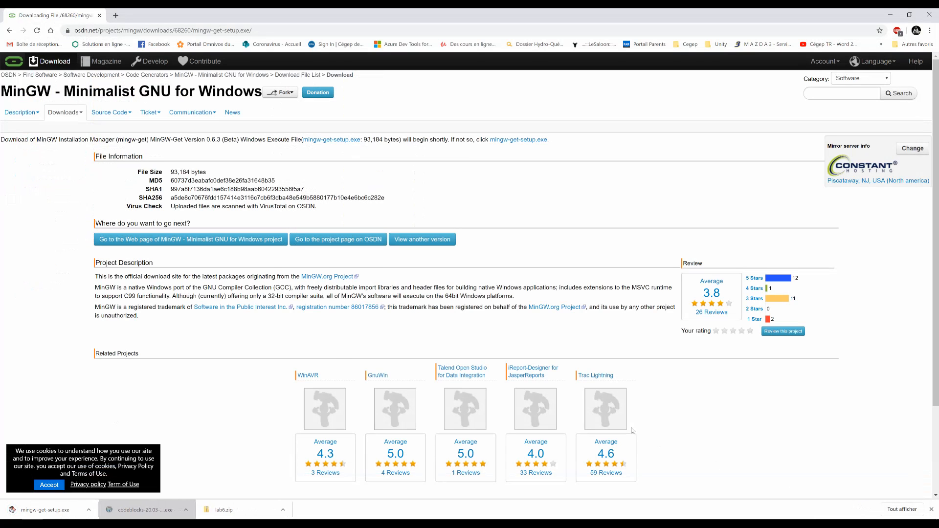
click(32, 512)
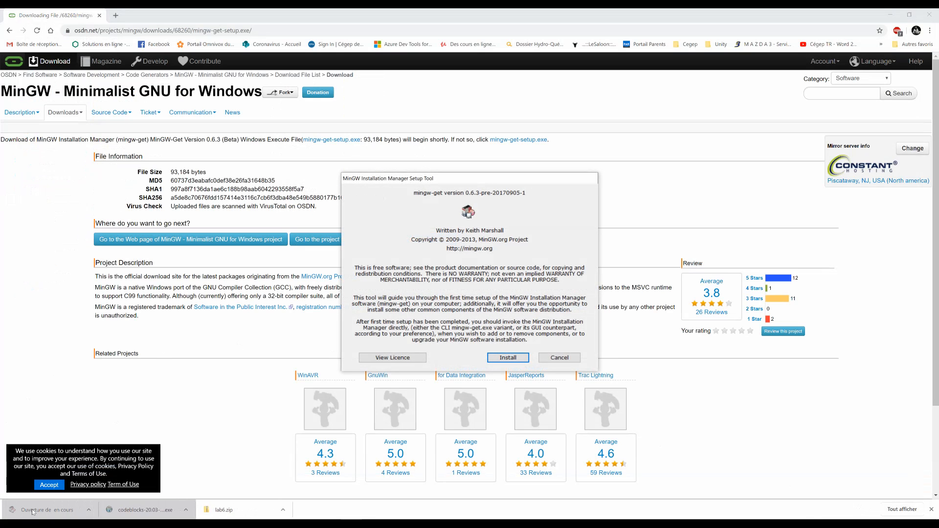
Install the MinGW Installation Manager in C:\MinGW with the default interface and shortcut options, and continue to the package manager.
drag(450, 181, 426, 161)
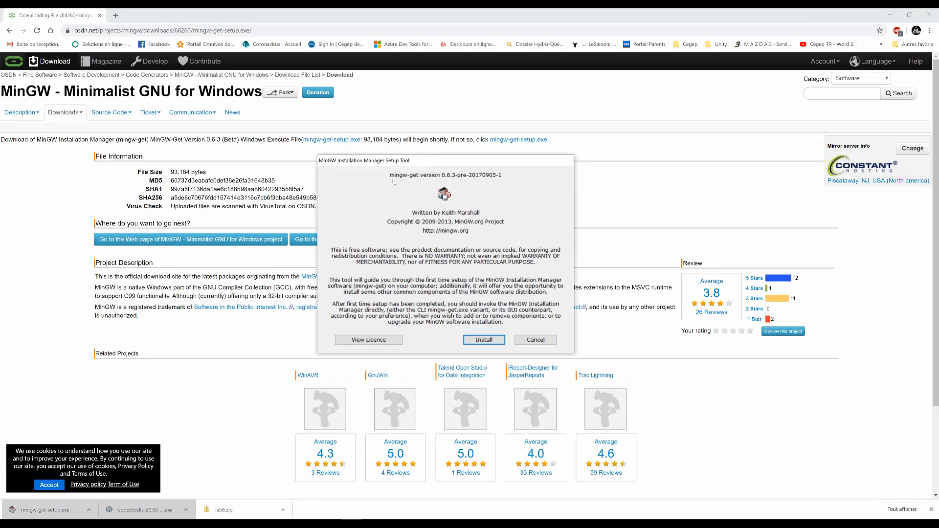
click(484, 340)
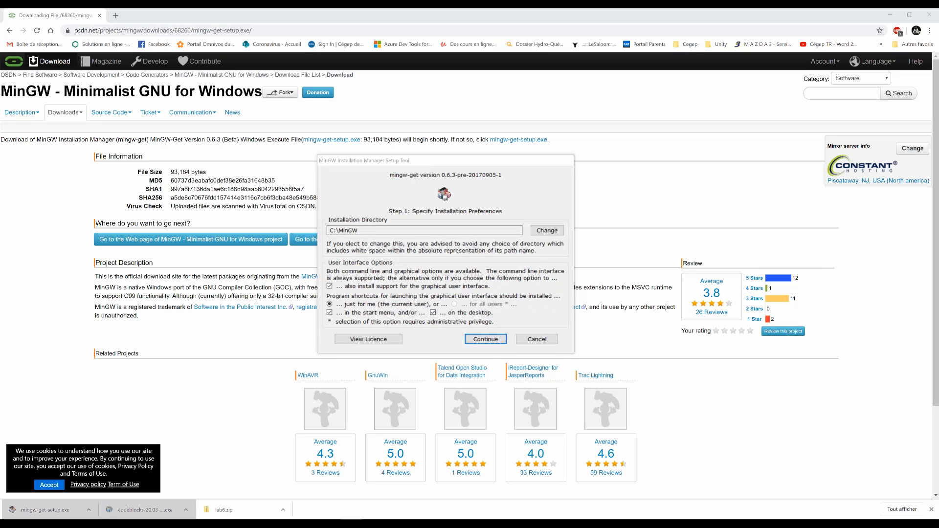
drag(361, 231, 328, 231)
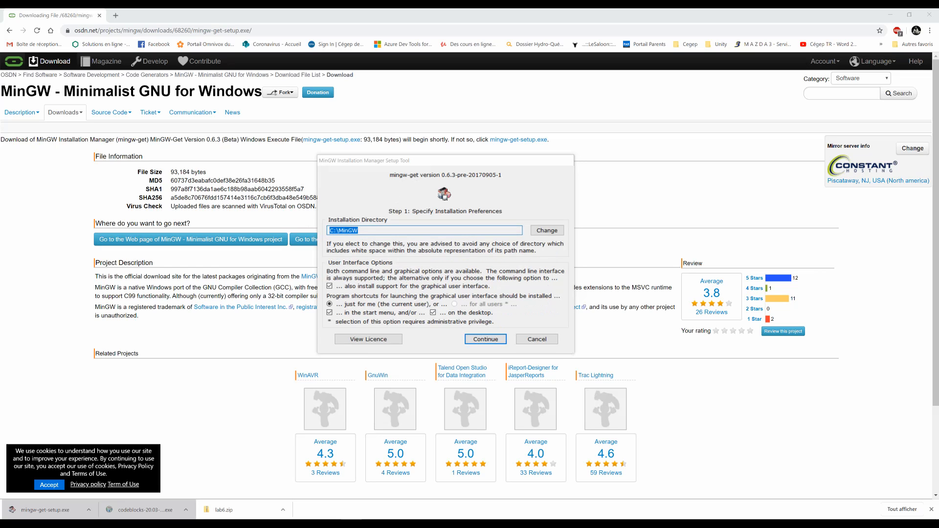
click(359, 231)
key(ctrl+a)
click(376, 230)
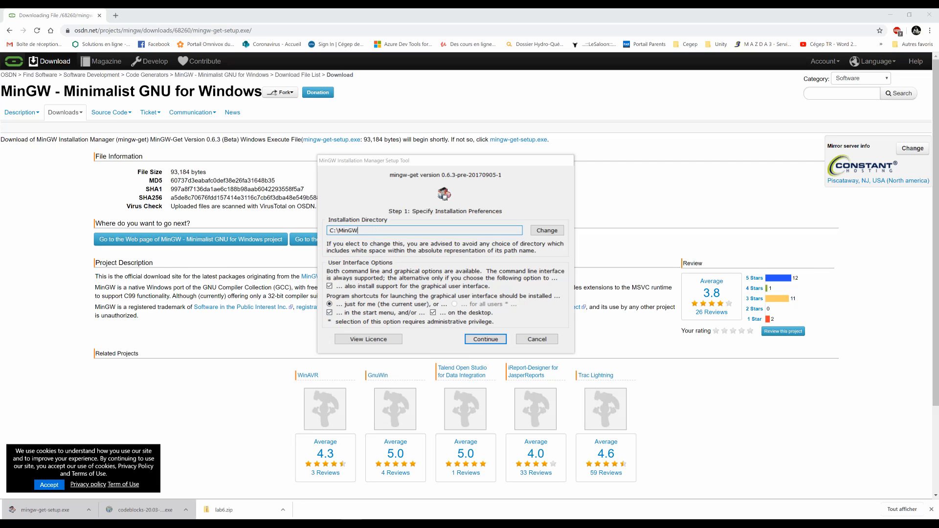
click(480, 339)
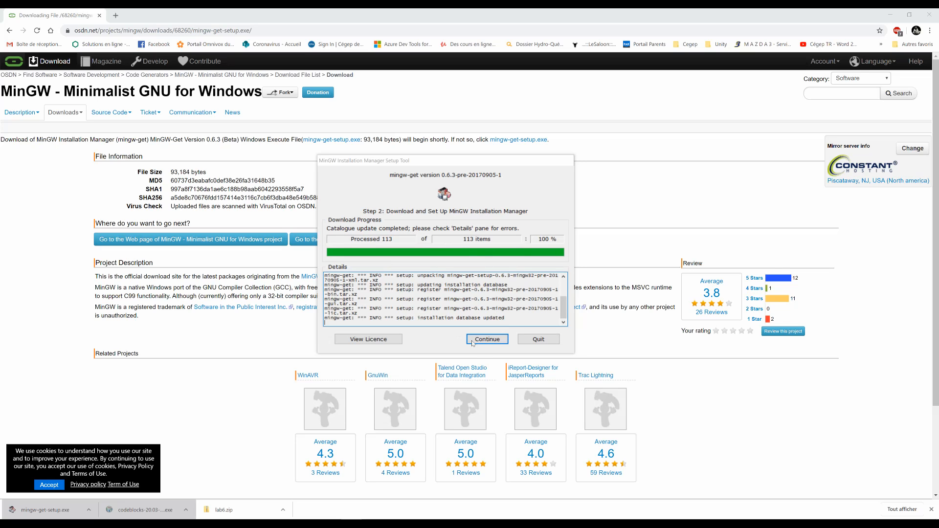
click(486, 340)
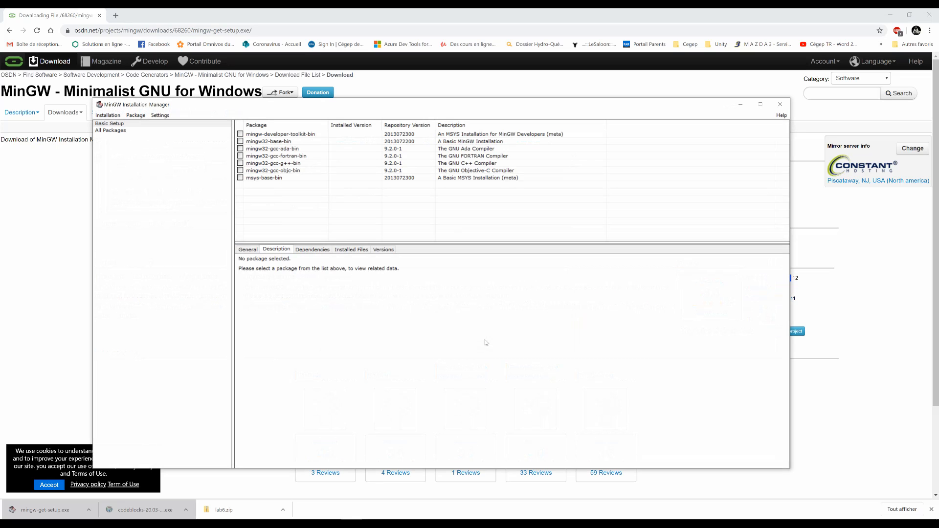
Mark the mingw-developer-toolkit-bin and mingw32-base-bin packages for installation.
drag(400, 105, 453, 101)
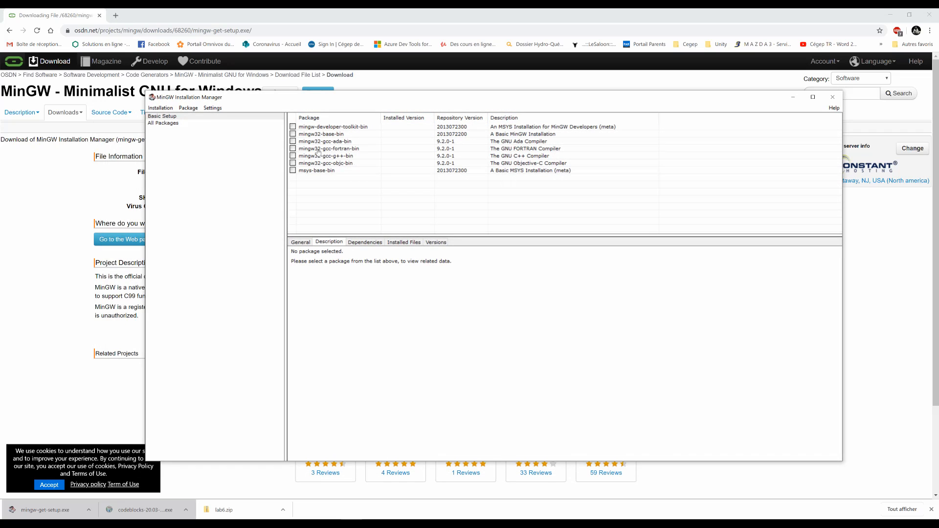
click(293, 128)
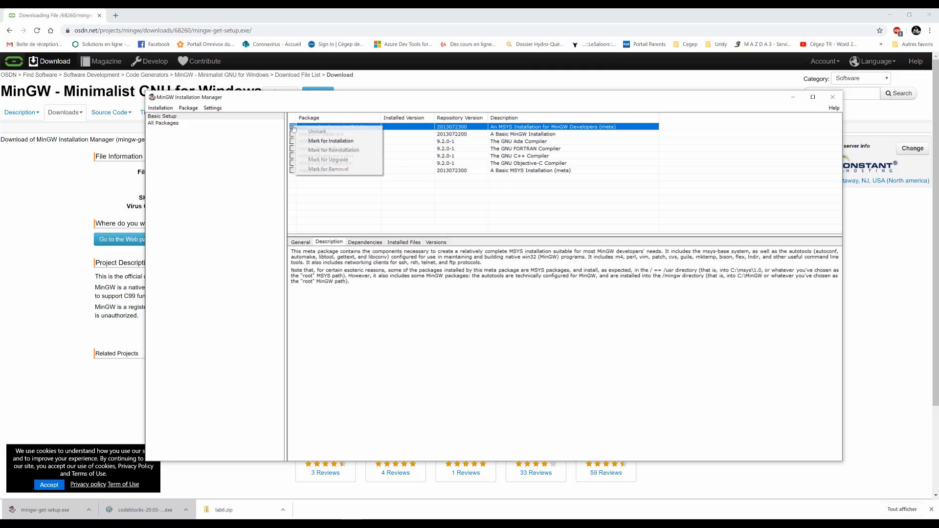
click(315, 141)
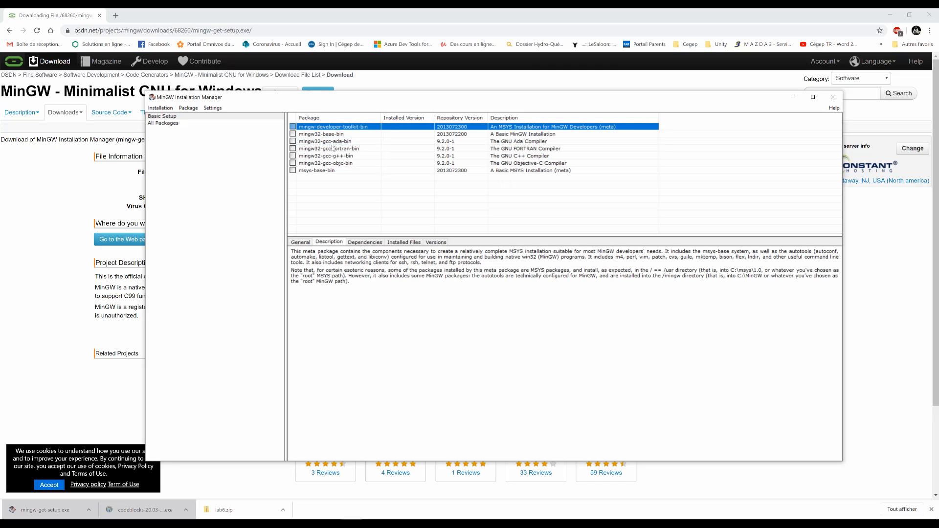
click(293, 131)
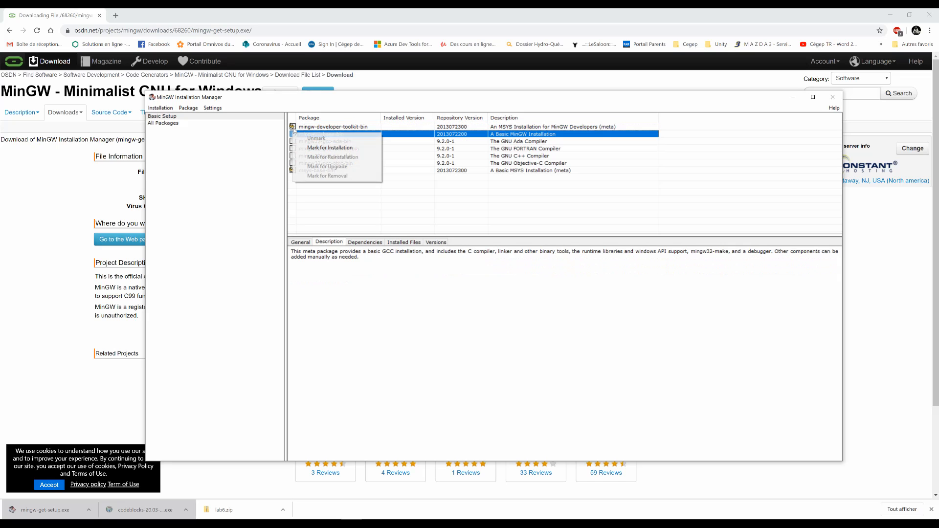
click(310, 147)
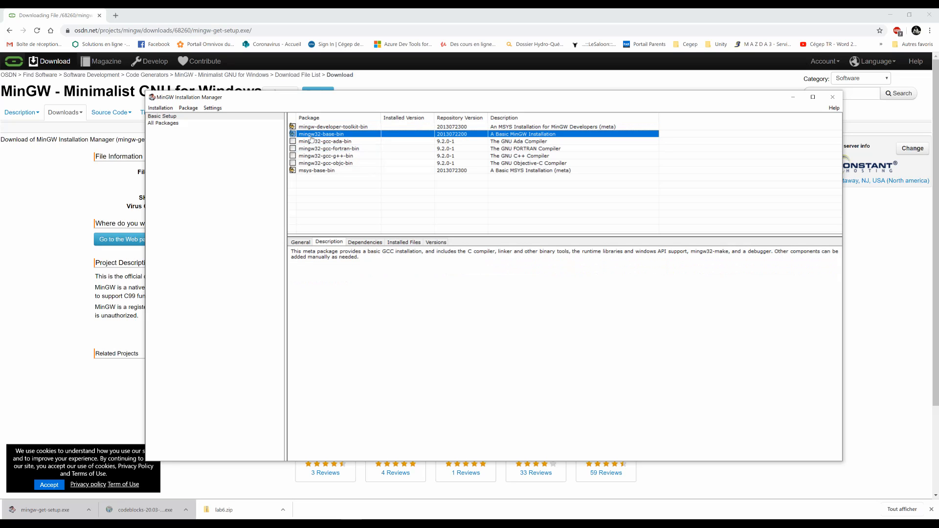
Review the compiler package descriptions and mark the C++ compiler package mingw32-gcc-g++-bin for installation.
click(496, 143)
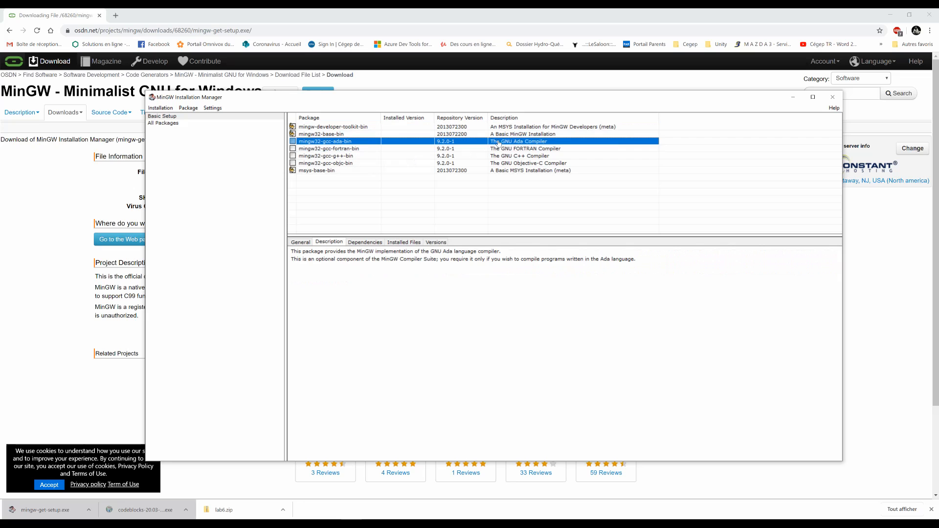
click(500, 151)
click(498, 157)
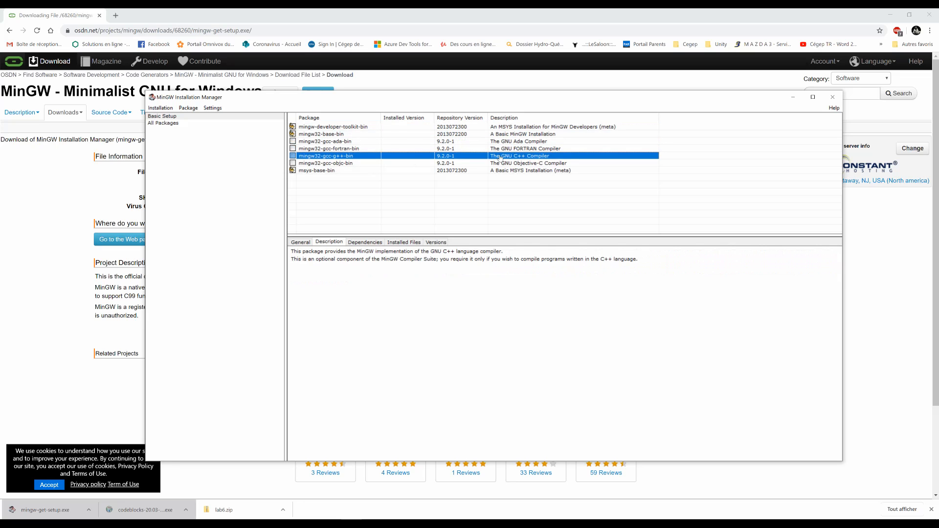
click(502, 171)
click(504, 164)
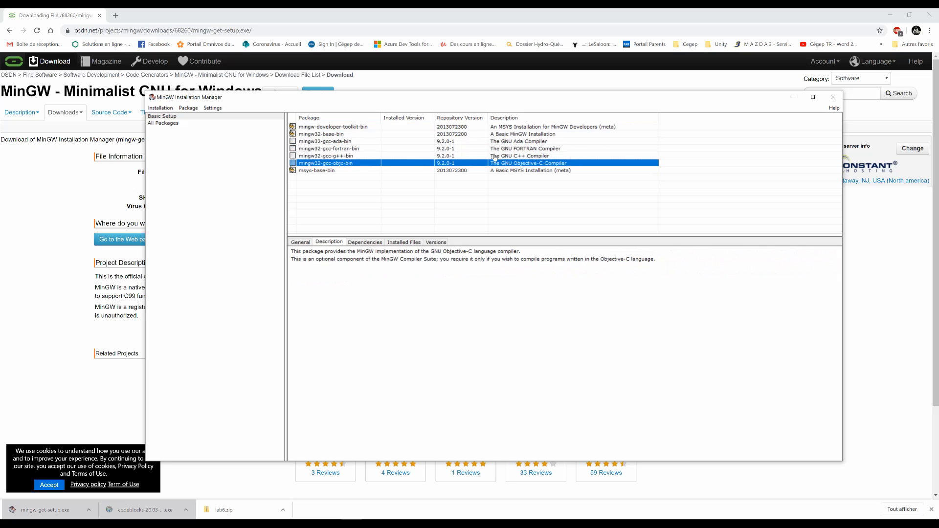
click(292, 156)
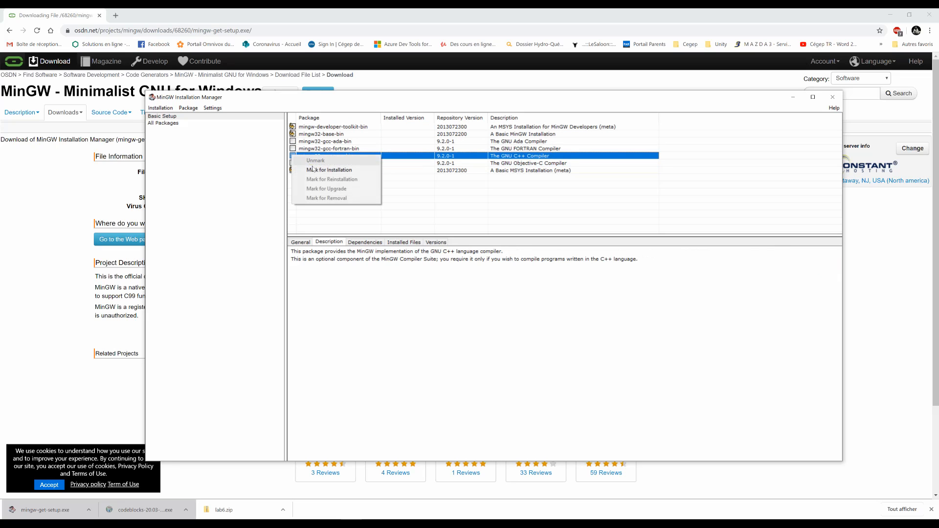
click(331, 172)
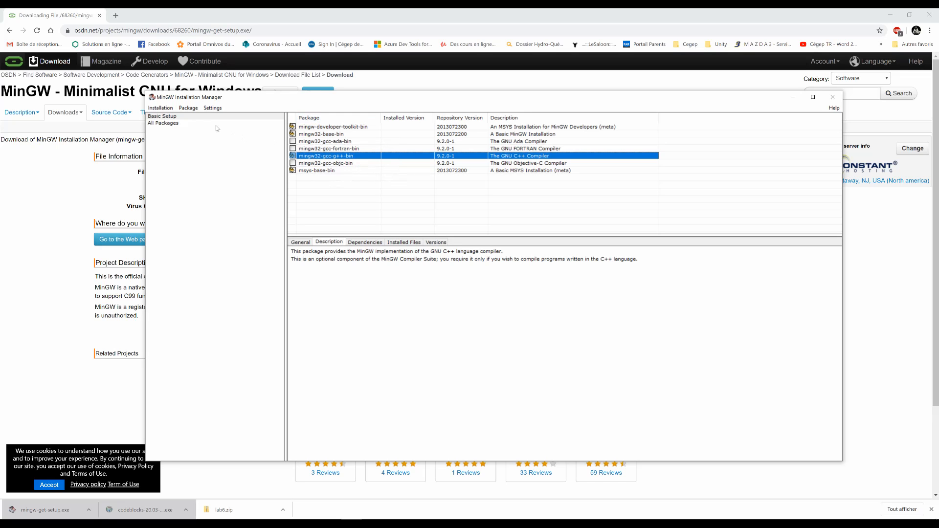
Apply the pending changes to download and install the marked MinGW packages.
click(162, 107)
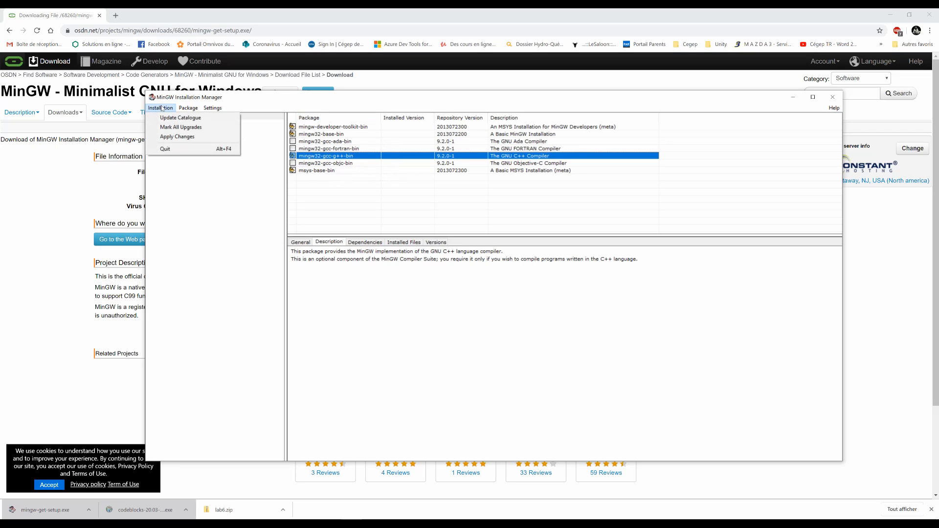
click(178, 138)
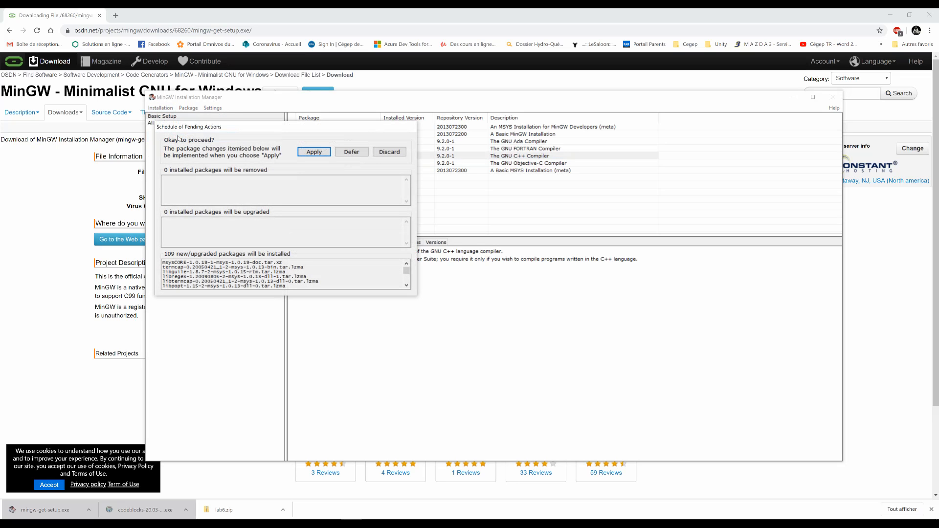
drag(269, 128, 329, 139)
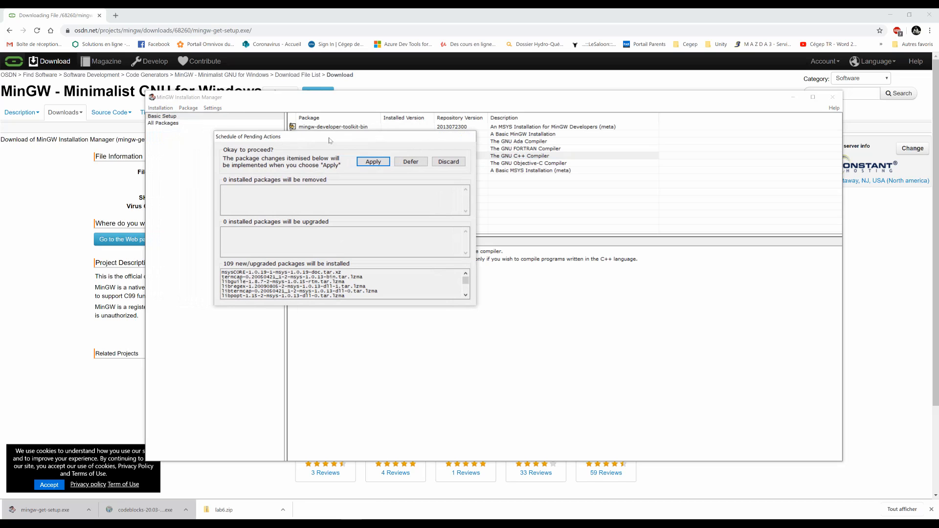
click(372, 162)
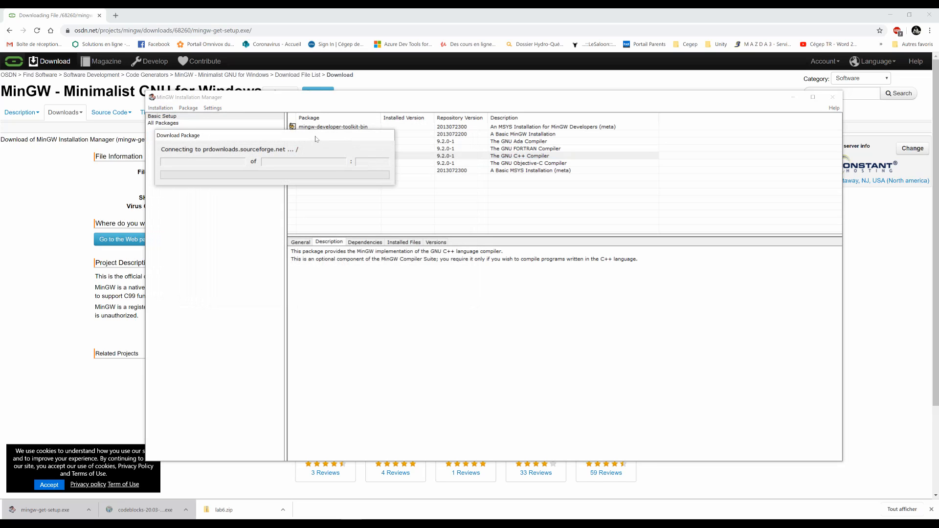
drag(311, 138, 395, 157)
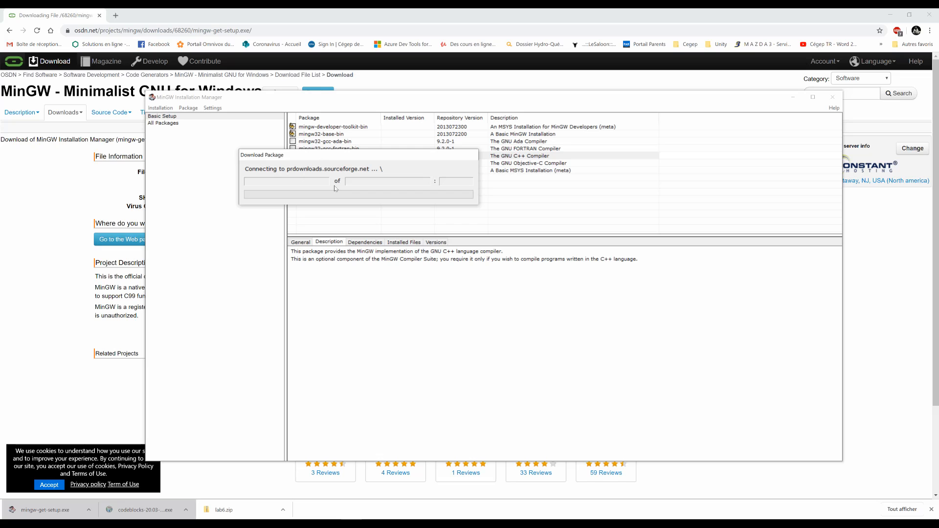
drag(342, 156, 346, 162)
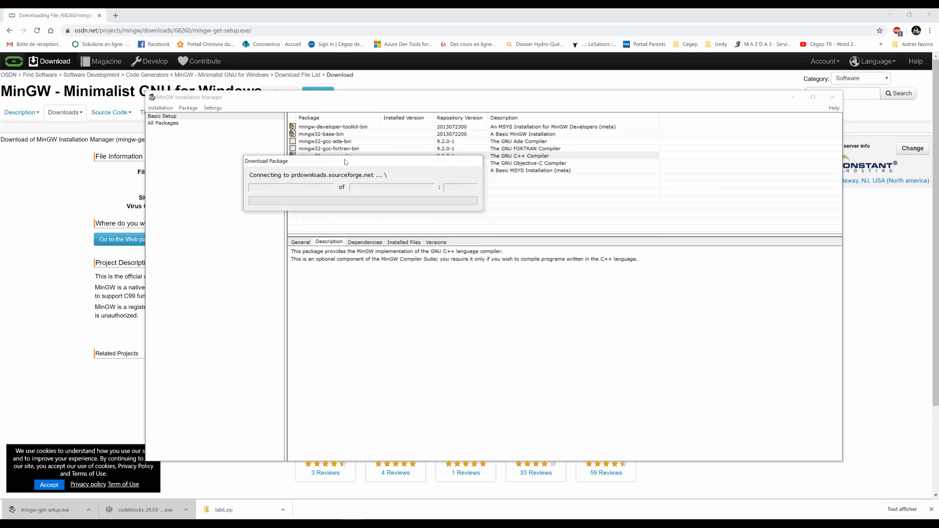
mouse_move(345, 161)
mouse_down()
mouse_move(364, 166)
mouse_move(356, 163)
mouse_up()
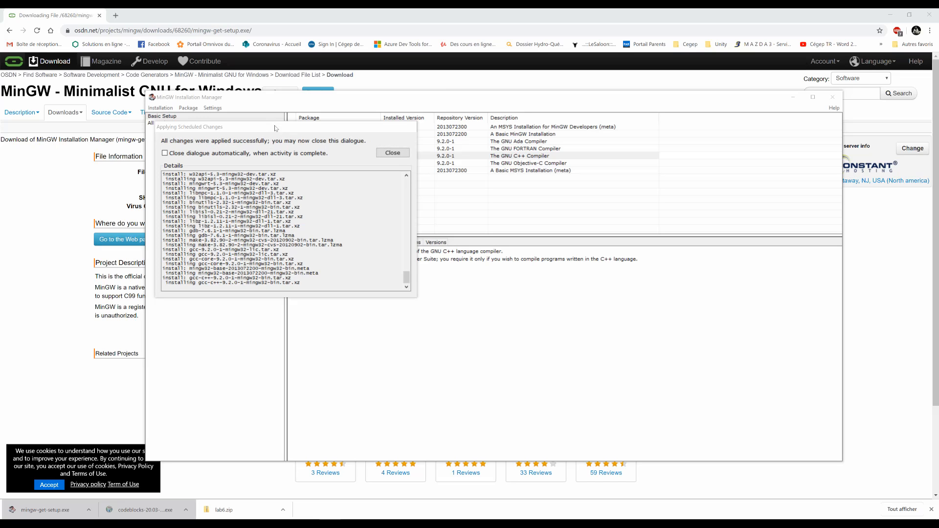
Close the Applying Scheduled Changes dialog and exit the MinGW Installation Manager.
drag(275, 127, 342, 153)
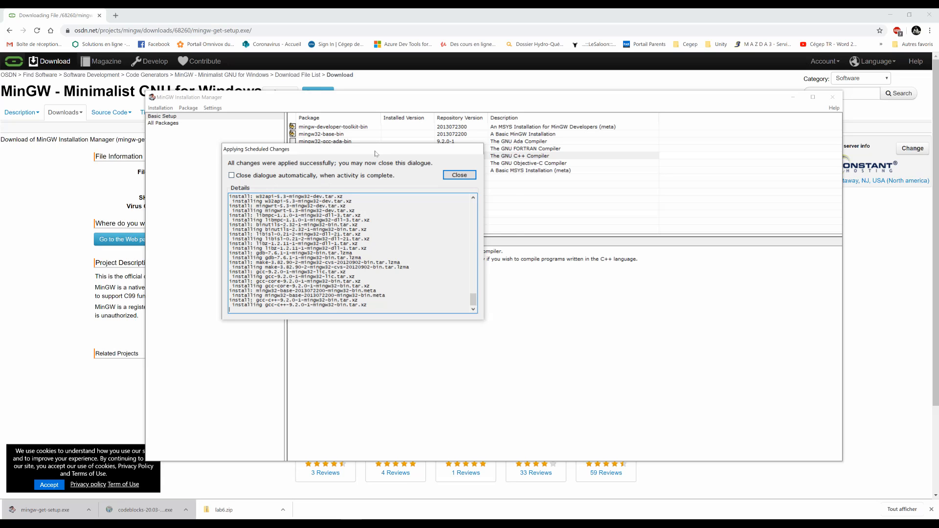
drag(375, 151, 404, 153)
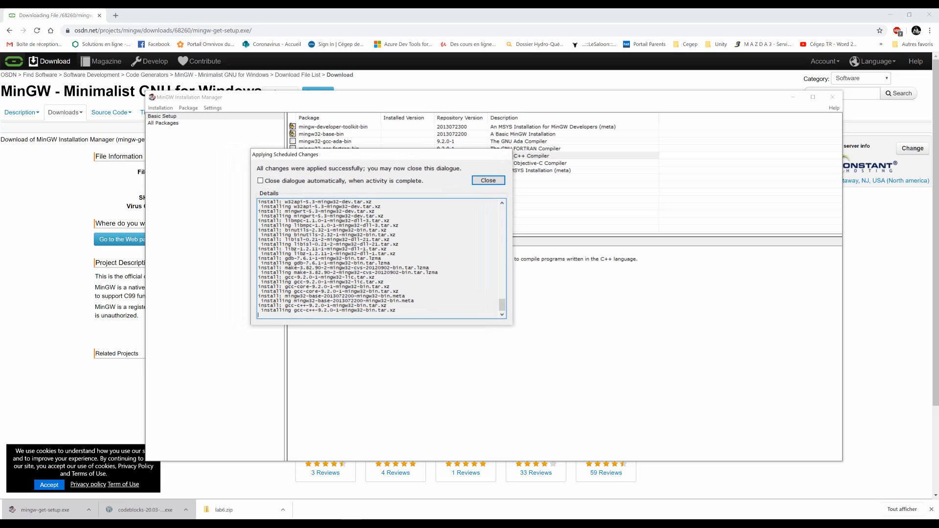
click(485, 181)
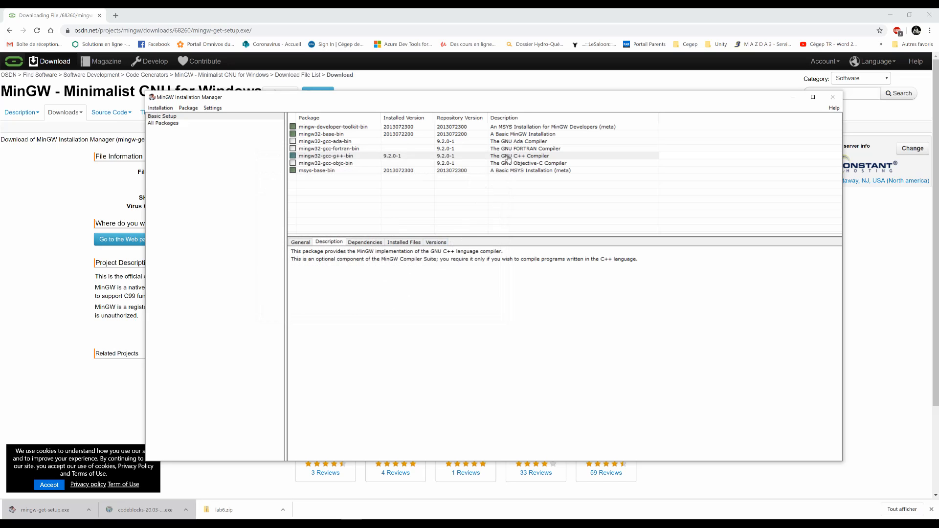
click(835, 100)
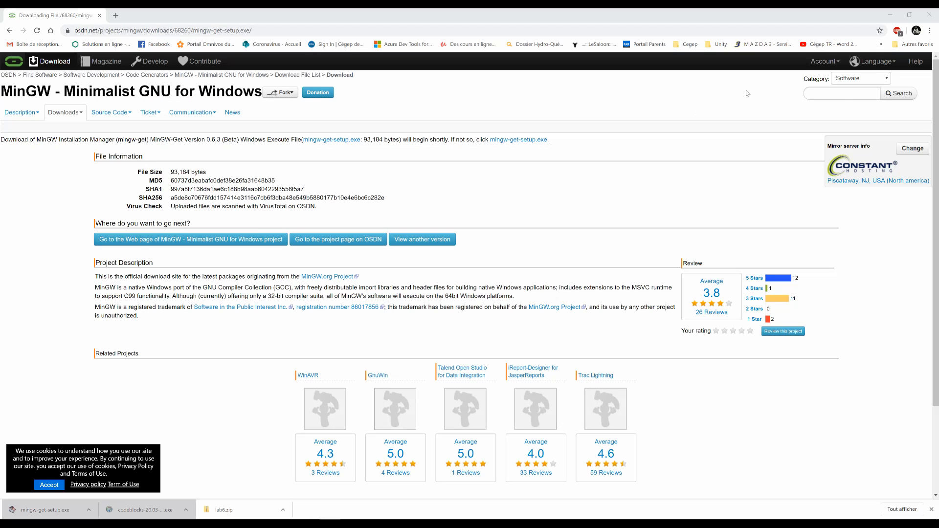
Move the CodeBlocks shortcut to a free spot on the desktop and launch Code::Blocks maximized, dismissing the keyboard shortcut conflicts notice.
click(892, 15)
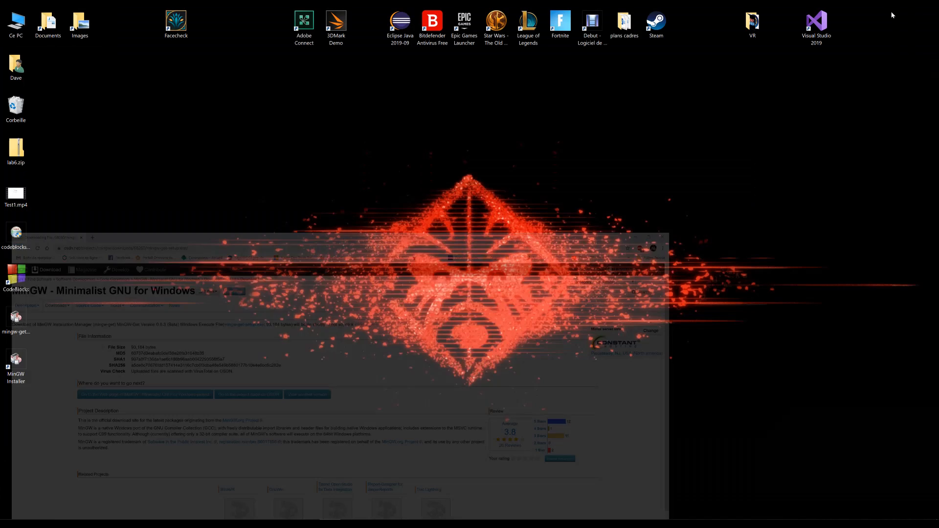
drag(18, 279, 114, 280)
double_click(113, 278)
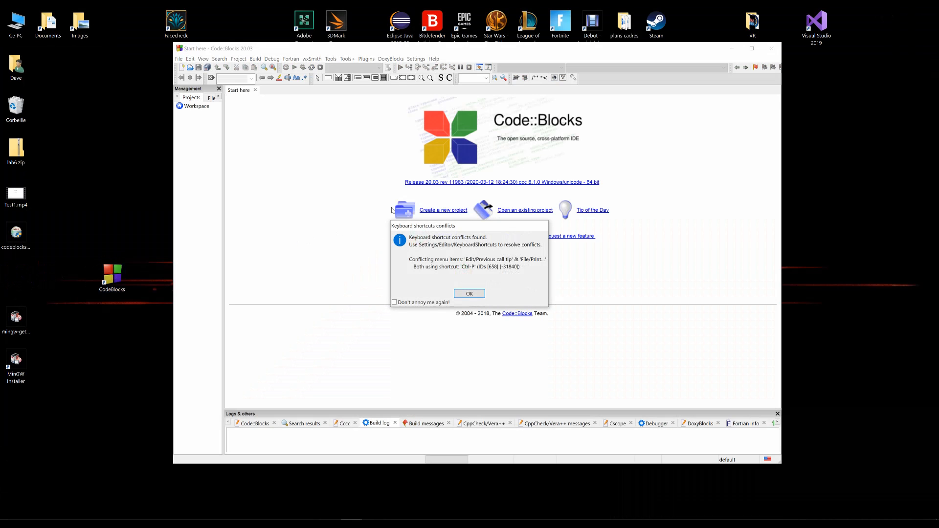
click(464, 298)
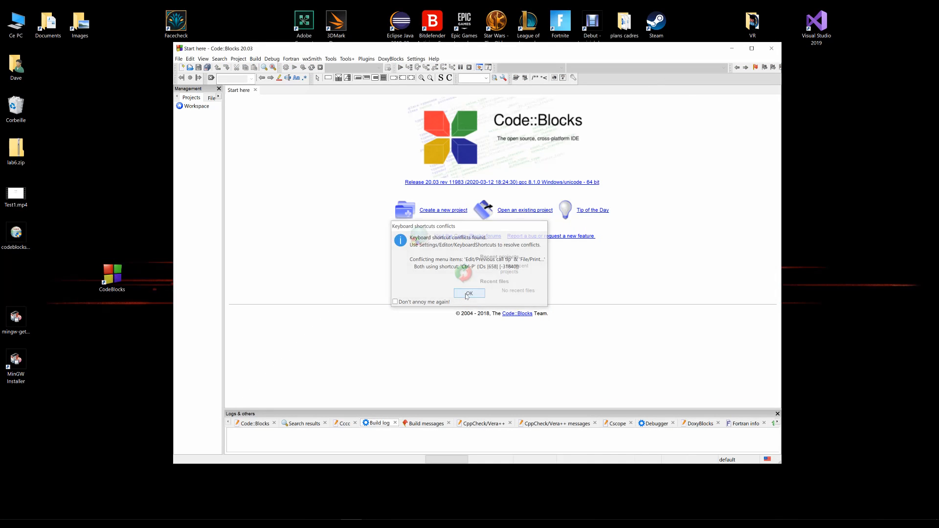
click(749, 48)
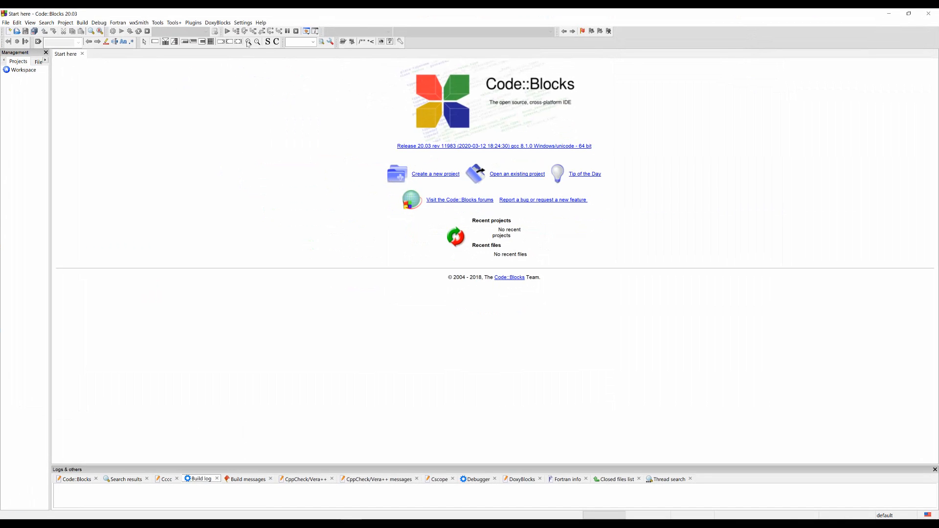
Open the global compiler settings and show the toolchain executables of the GNU GCC Compiler.
click(243, 23)
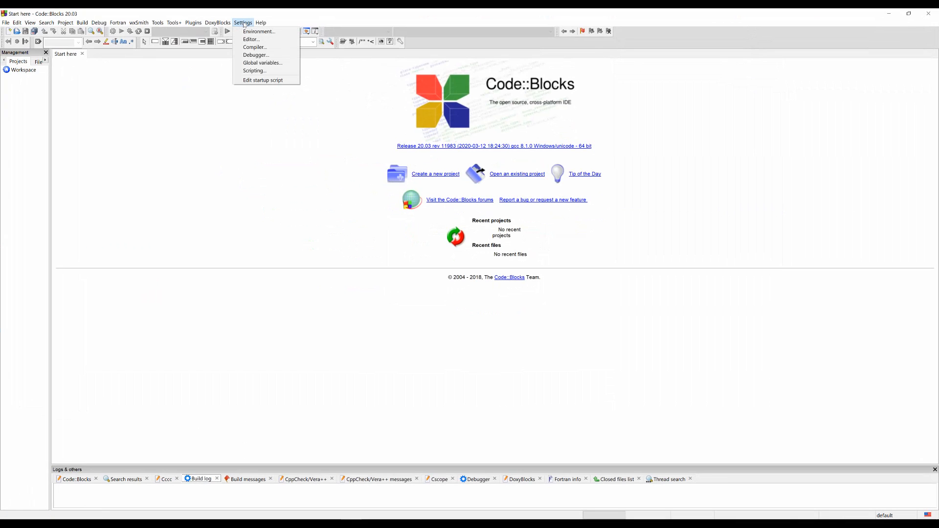
click(249, 47)
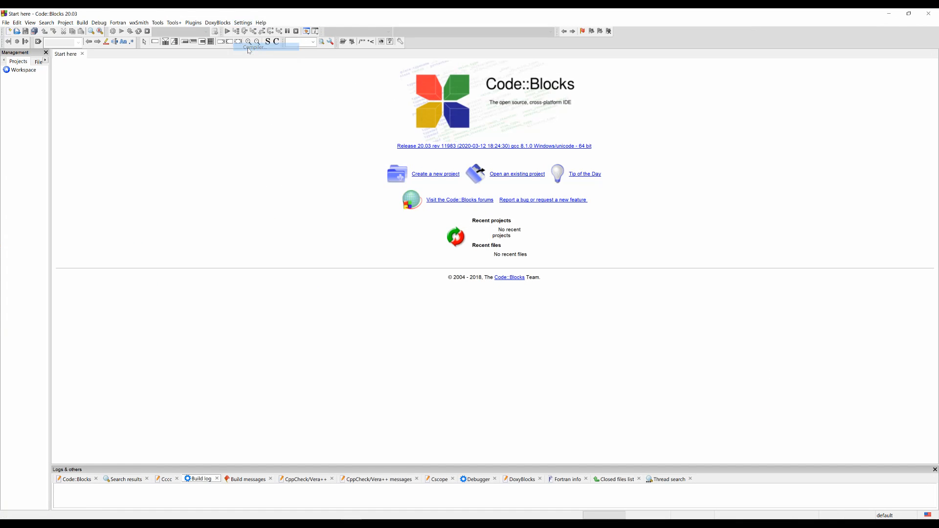
drag(475, 146, 439, 131)
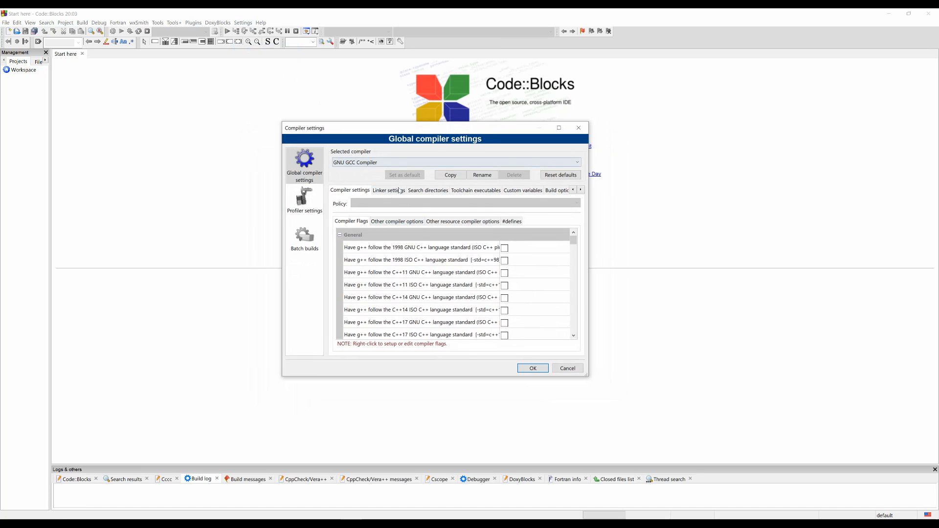
click(472, 191)
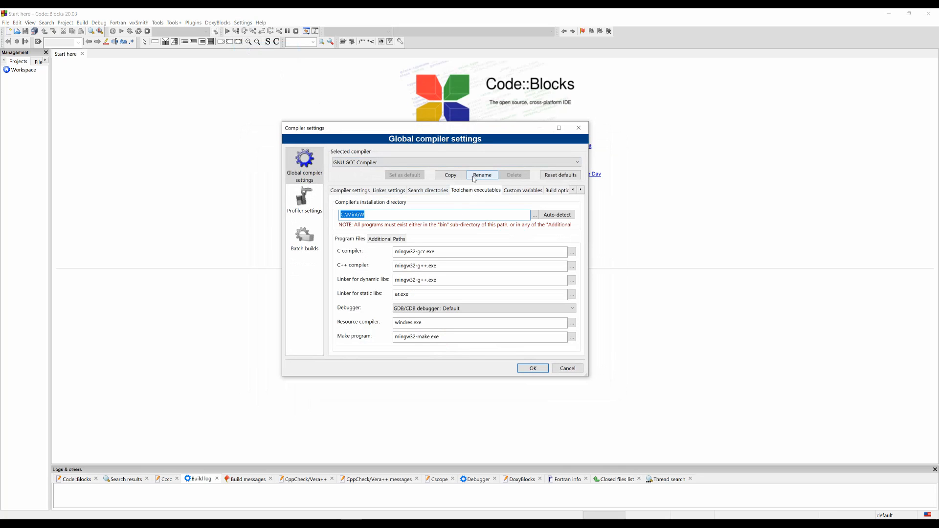
Check the GNU GCC Compiler's installation directory, using auto-detection to set it, and save the compiler settings.
click(366, 215)
drag(366, 215, 340, 215)
click(352, 215)
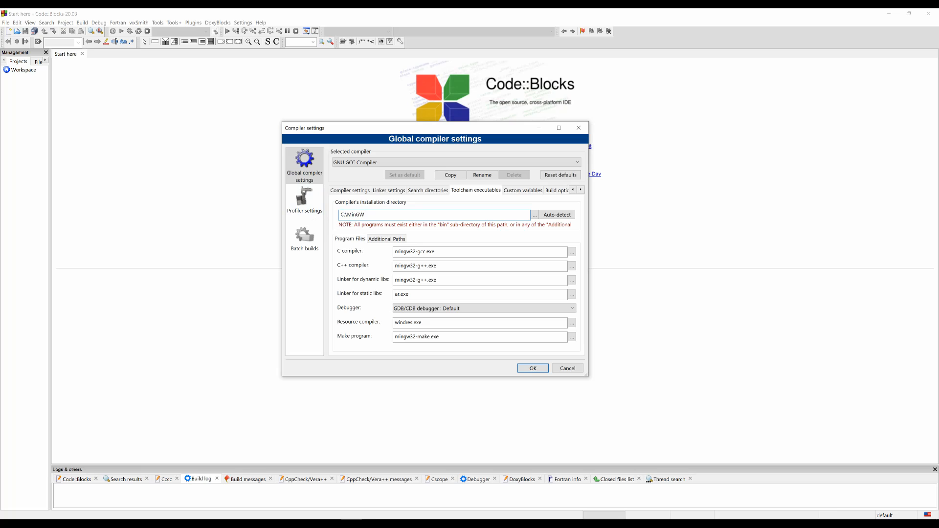
drag(347, 215, 365, 215)
click(347, 215)
click(558, 215)
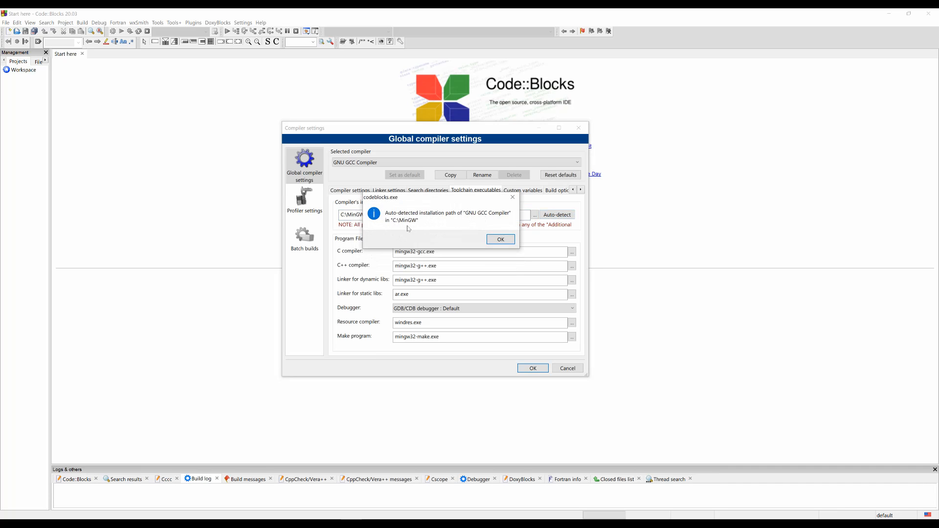
click(492, 240)
click(533, 367)
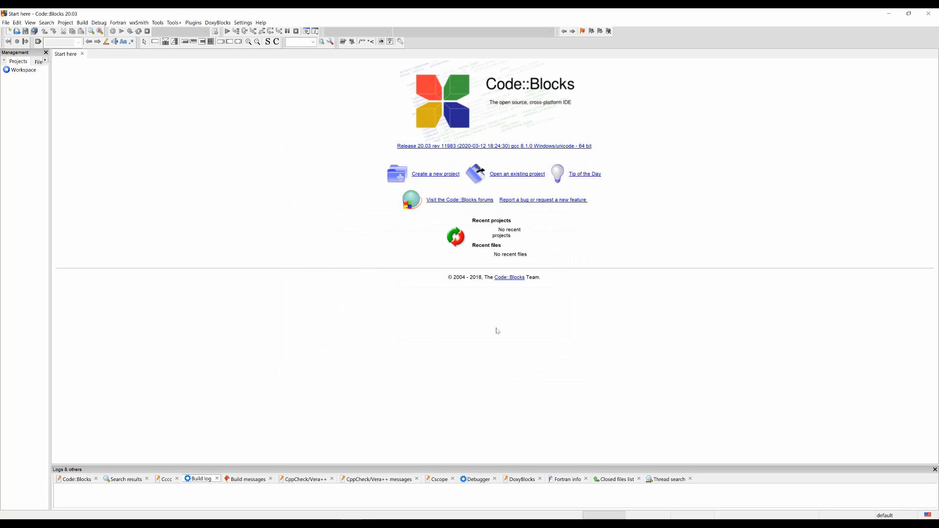